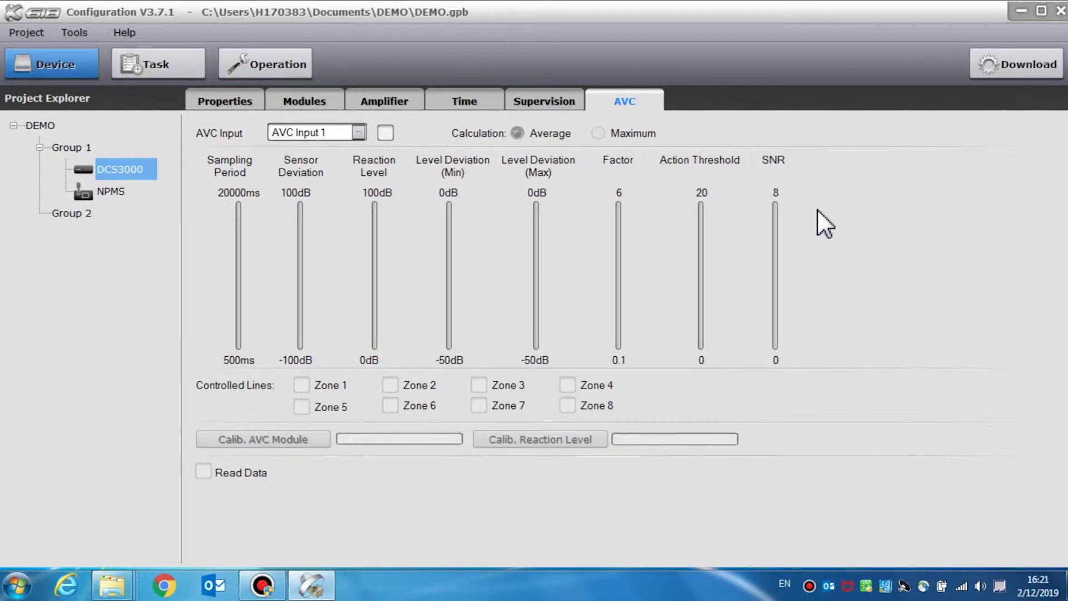
Keep AVC Input 1 selected on the AVC tab and tick its enable checkbox.
{"action": "left_click", "coordinate": [359, 132]}
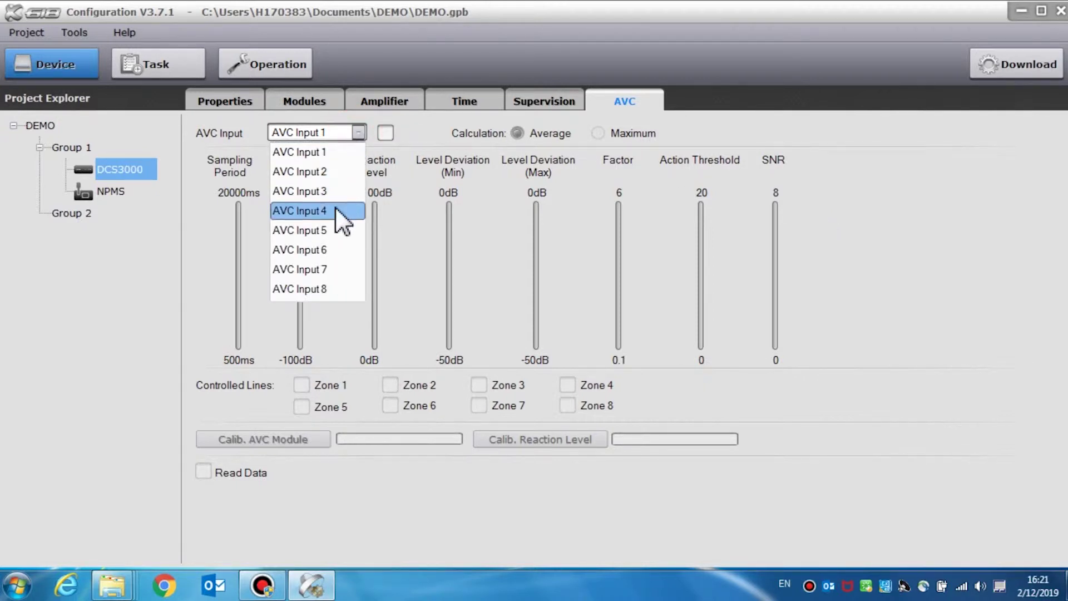
{"action": "left_click", "coordinate": [356, 158]}
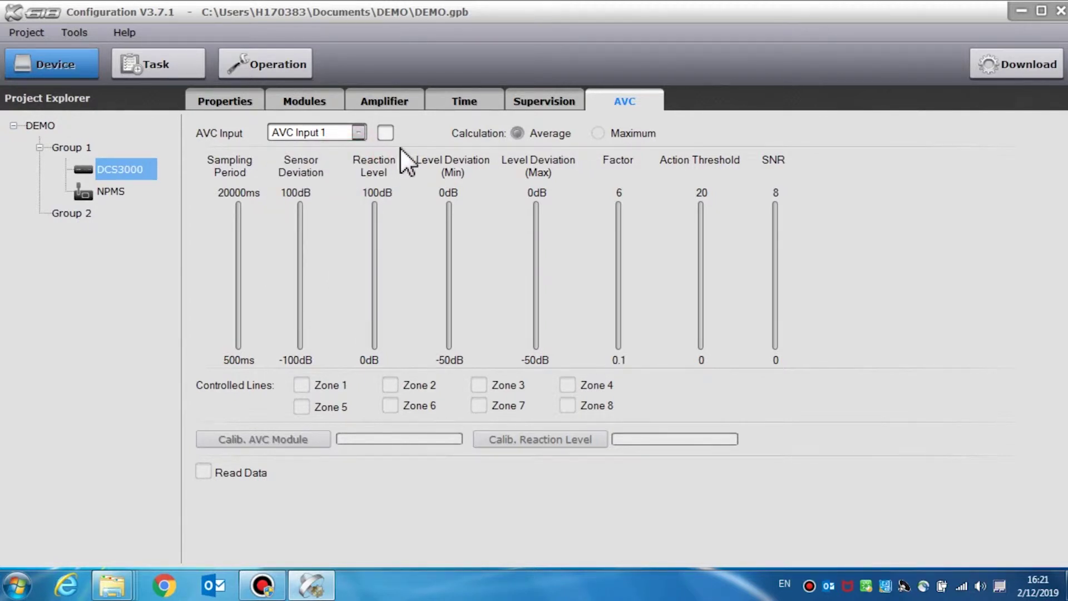
{"action": "left_click", "coordinate": [386, 134]}
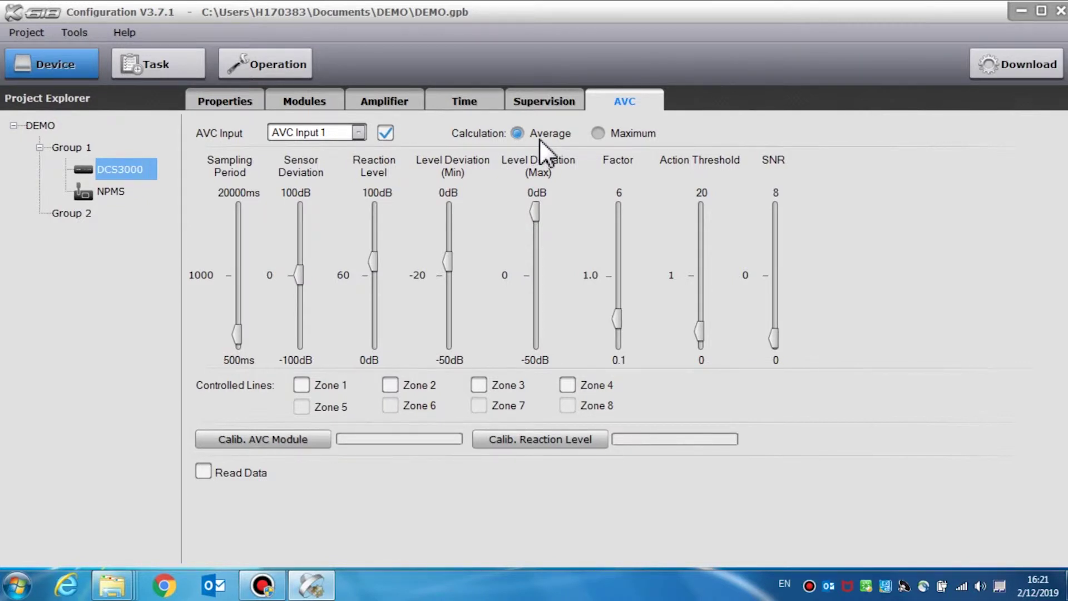
Give AVC Input 1 Average calculation, sampling period 500, sensor deviation 0 and reaction level 61.
{"action": "left_click", "coordinate": [597, 133]}
{"action": "left_click", "coordinate": [517, 134]}
{"action": "left_click_drag", "start_coordinate": [237, 333], "coordinate": [256, 350]}
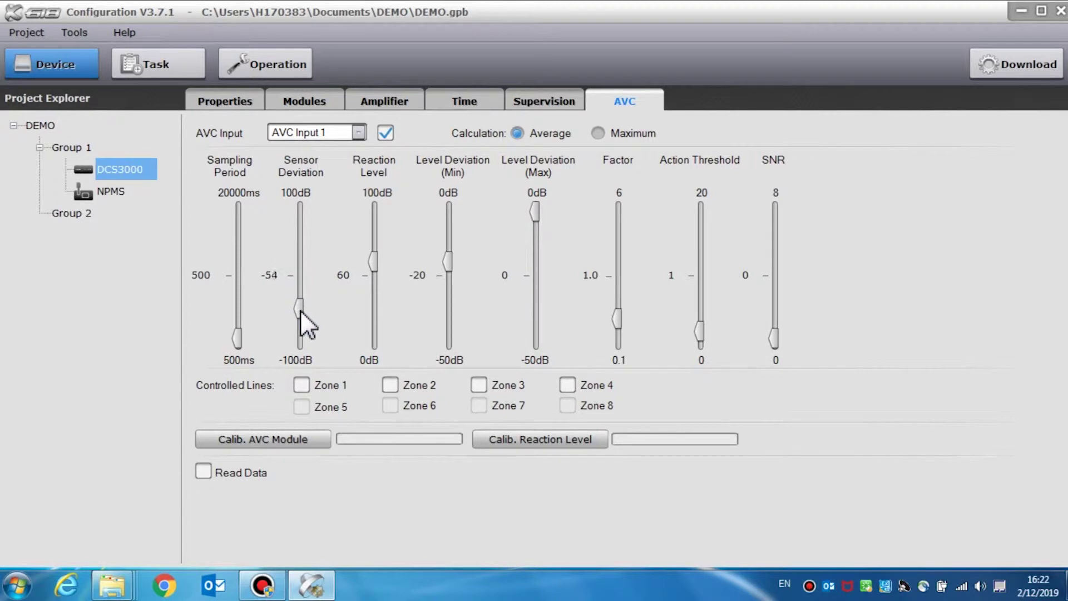
{"action": "left_click_drag", "start_coordinate": [301, 315], "coordinate": [301, 326]}
{"action": "mouse_move", "coordinate": [303, 266]}
{"action": "left_mouse_down"}
{"action": "mouse_move", "coordinate": [305, 234]}
{"action": "mouse_move", "coordinate": [306, 275]}
{"action": "left_mouse_up"}
{"action": "mouse_move", "coordinate": [376, 260]}
{"action": "left_mouse_down"}
{"action": "mouse_move", "coordinate": [375, 325]}
{"action": "mouse_move", "coordinate": [376, 277]}
{"action": "left_mouse_up"}
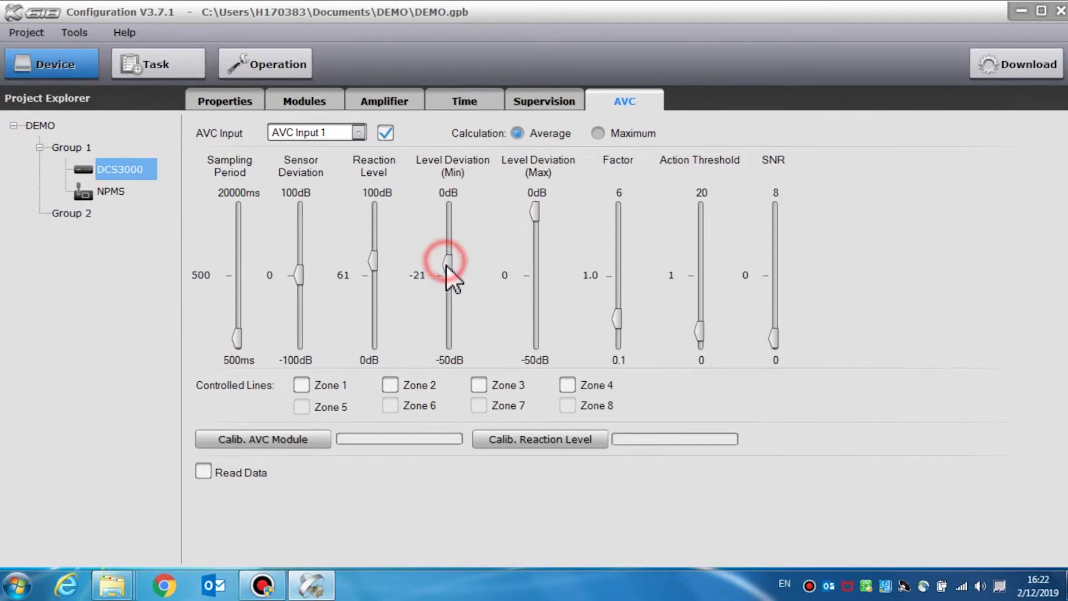
Set Level Deviation Min and Max both to -20 and acknowledge the notice.
{"action": "mouse_move", "coordinate": [449, 302]}
{"action": "left_mouse_down"}
{"action": "mouse_move", "coordinate": [453, 348]}
{"action": "mouse_move", "coordinate": [455, 293]}
{"action": "left_mouse_up"}
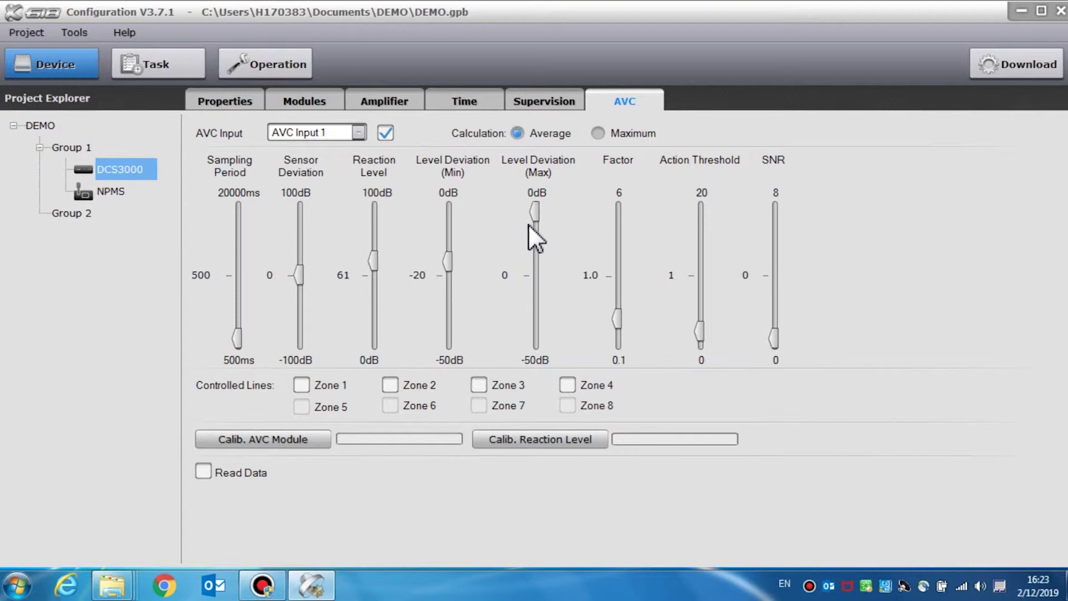
{"action": "left_click_drag", "start_coordinate": [533, 216], "coordinate": [533, 288]}
{"action": "left_click", "coordinate": [676, 329]}
Set Factor to 1.0, Action Threshold to 2 and SNR to 0.
{"action": "mouse_move", "coordinate": [621, 323]}
{"action": "left_mouse_down"}
{"action": "mouse_move", "coordinate": [621, 293]}
{"action": "mouse_move", "coordinate": [622, 318]}
{"action": "left_mouse_up"}
{"action": "left_click_drag", "start_coordinate": [699, 332], "coordinate": [699, 302]}
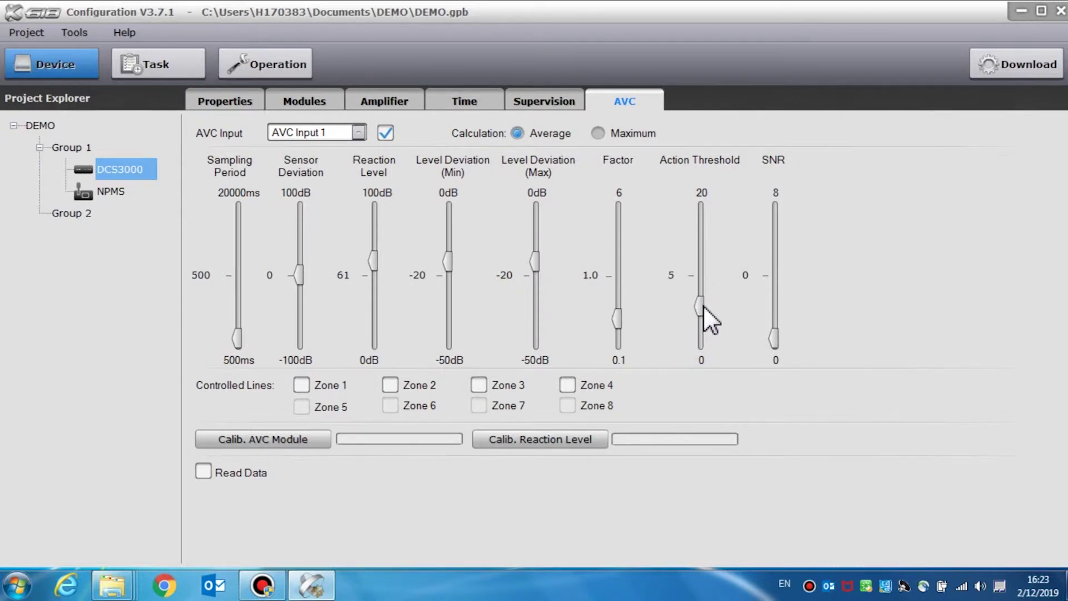
{"action": "left_click_drag", "start_coordinate": [704, 306], "coordinate": [703, 322]}
{"action": "left_click_drag", "start_coordinate": [774, 335], "coordinate": [774, 330]}
{"action": "left_click_drag", "start_coordinate": [781, 277], "coordinate": [782, 333]}
Add Zone 1 to AVC Input 1's controlled lines.
{"action": "left_click", "coordinate": [300, 386]}
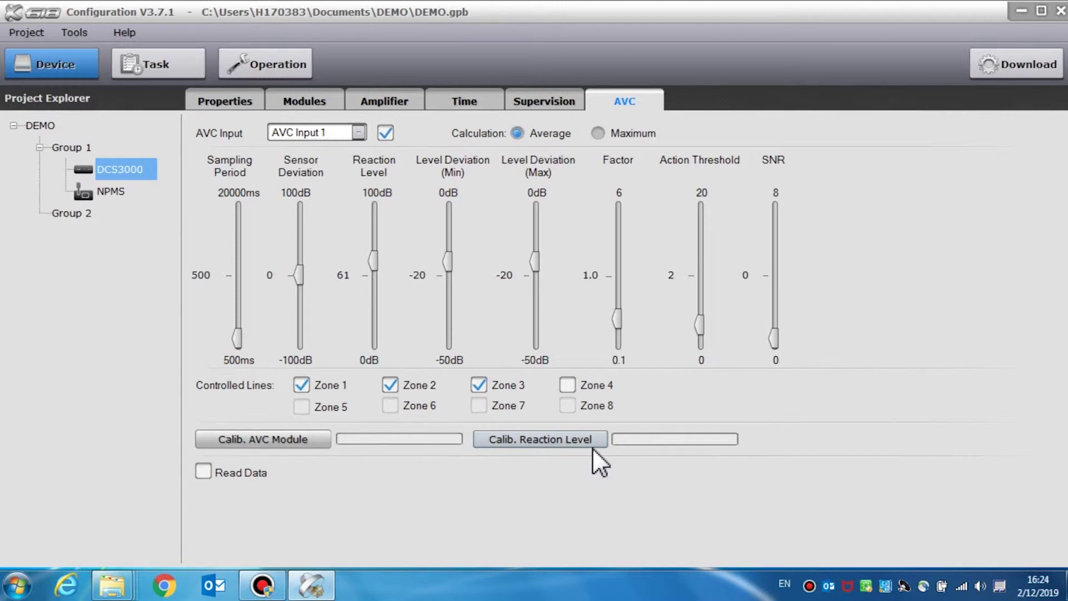
Attempt reaction-level calibration with the network adapter and dismiss the resulting error.
{"action": "left_click", "coordinate": [592, 445]}
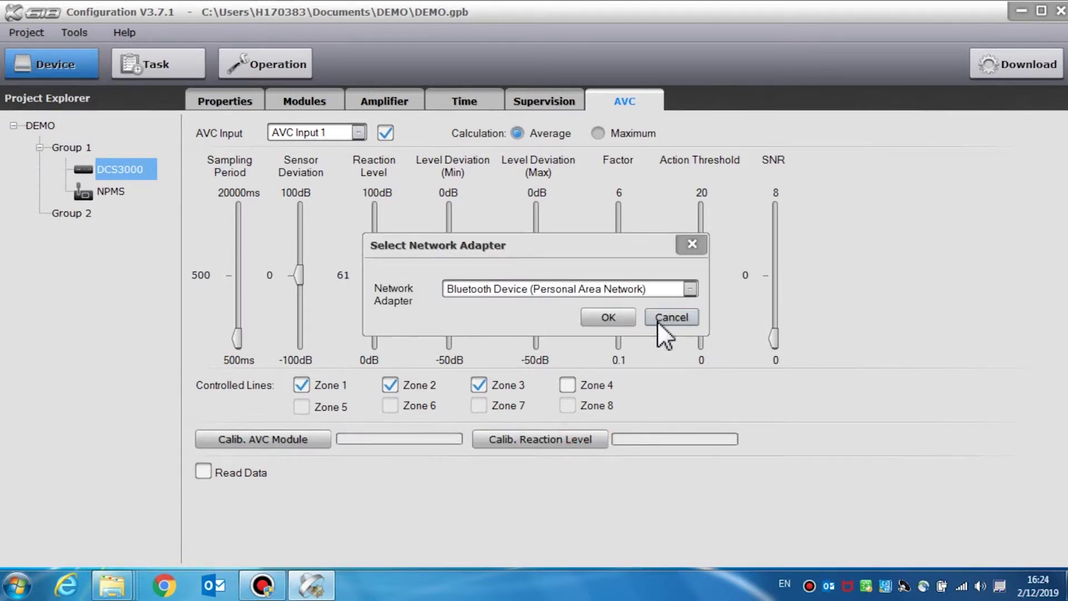
{"action": "left_click", "coordinate": [686, 290]}
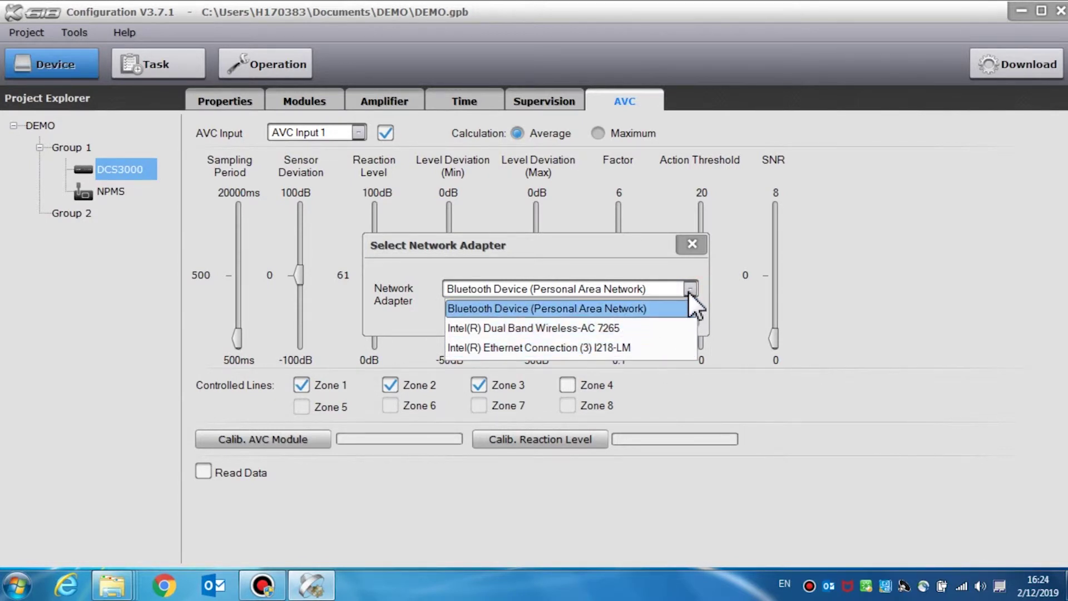
{"action": "left_click", "coordinate": [693, 248]}
{"action": "left_click", "coordinate": [608, 324]}
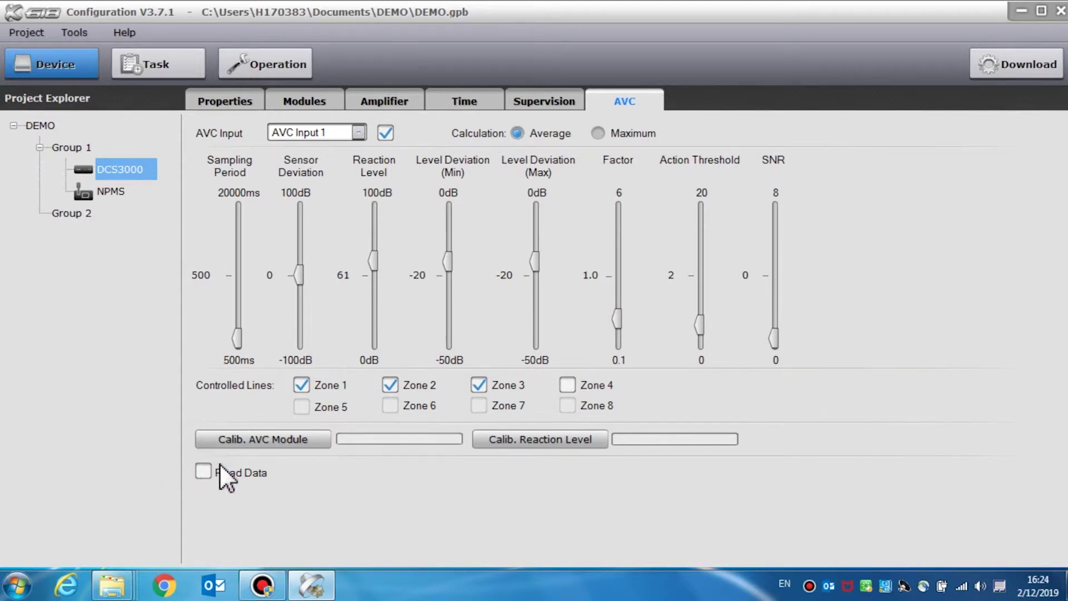
{"action": "left_click", "coordinate": [204, 473]}
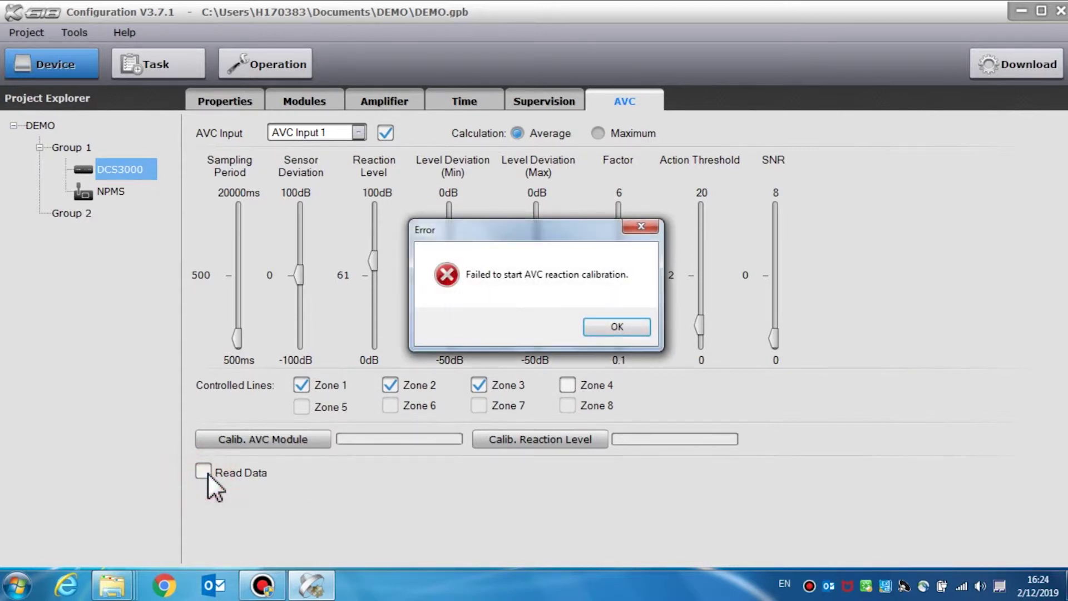
{"action": "left_click", "coordinate": [616, 327]}
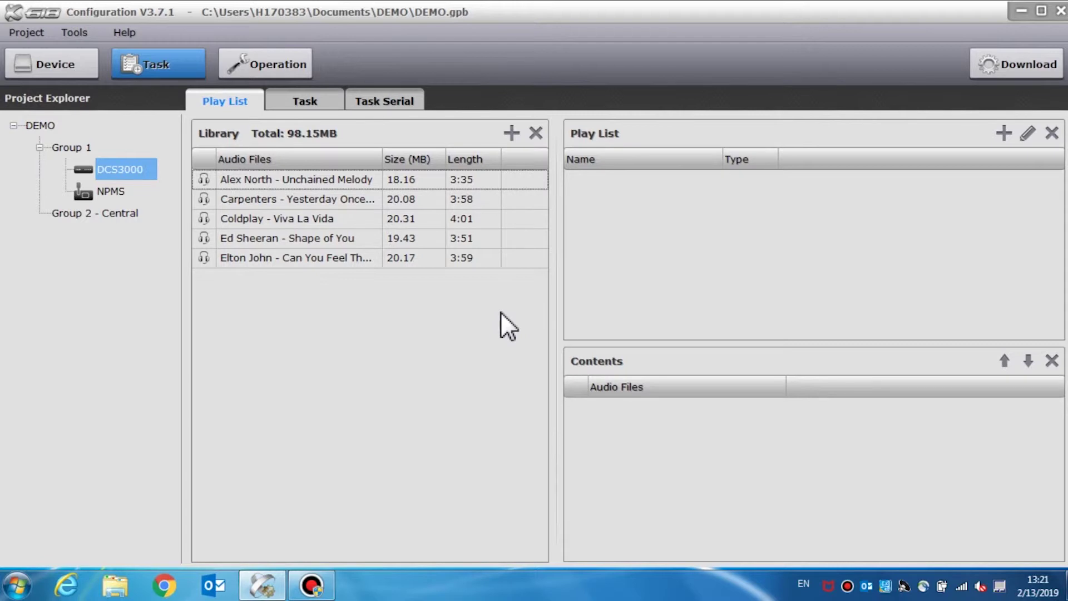
{"action": "left_click", "coordinate": [512, 139]}
{"action": "left_click_drag", "start_coordinate": [526, 161], "coordinate": [523, 260]}
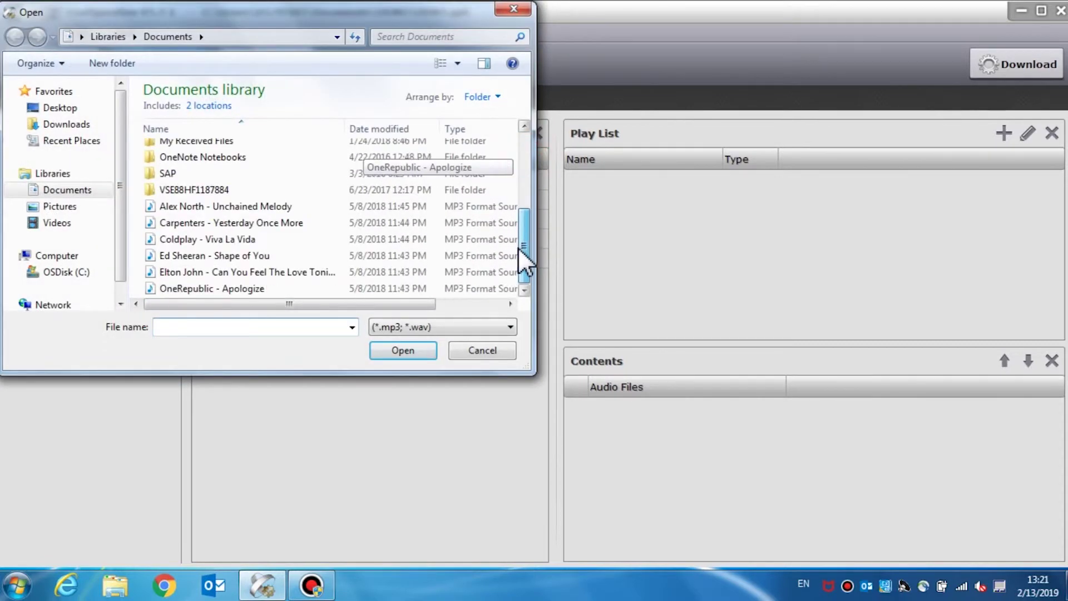
{"action": "left_click", "coordinate": [339, 288]}
{"action": "left_click", "coordinate": [412, 349]}
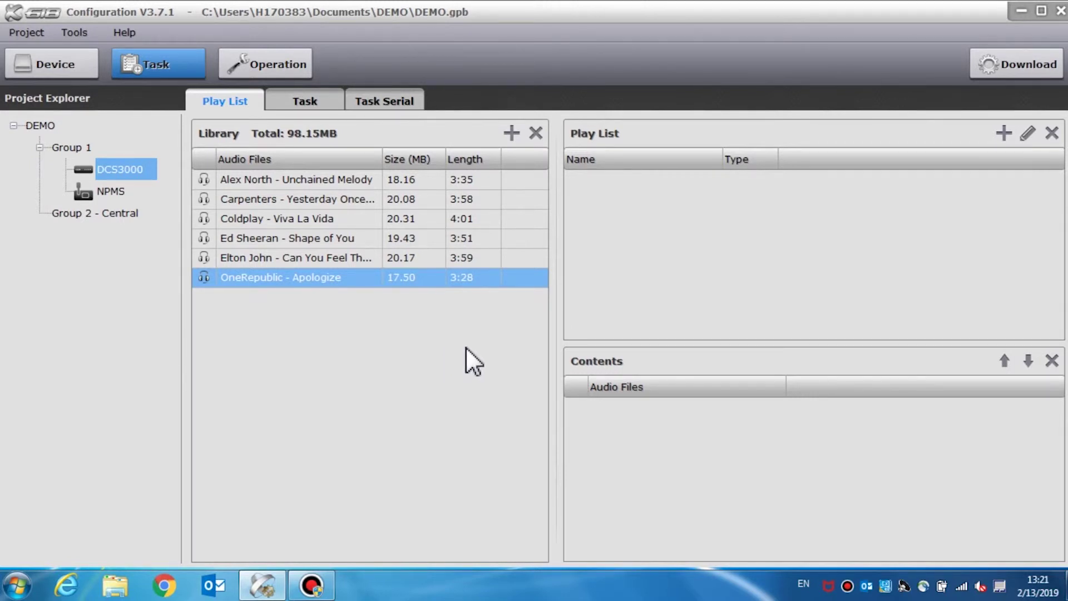
{"action": "left_click", "coordinate": [469, 253]}
{"action": "left_click", "coordinate": [470, 278]}
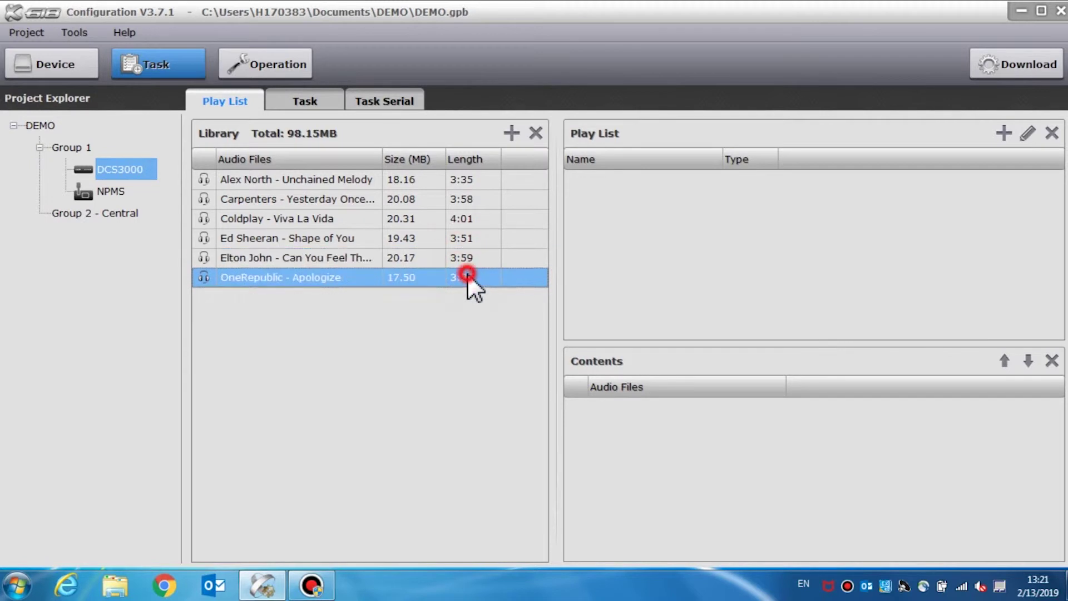
{"action": "left_click", "coordinate": [539, 128]}
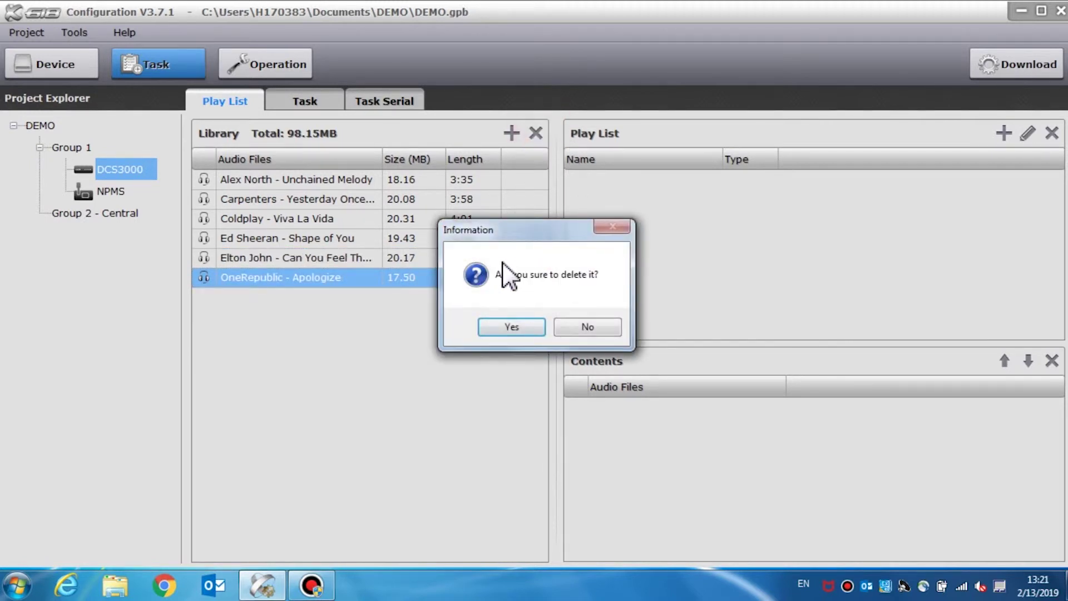
{"action": "left_click", "coordinate": [529, 326]}
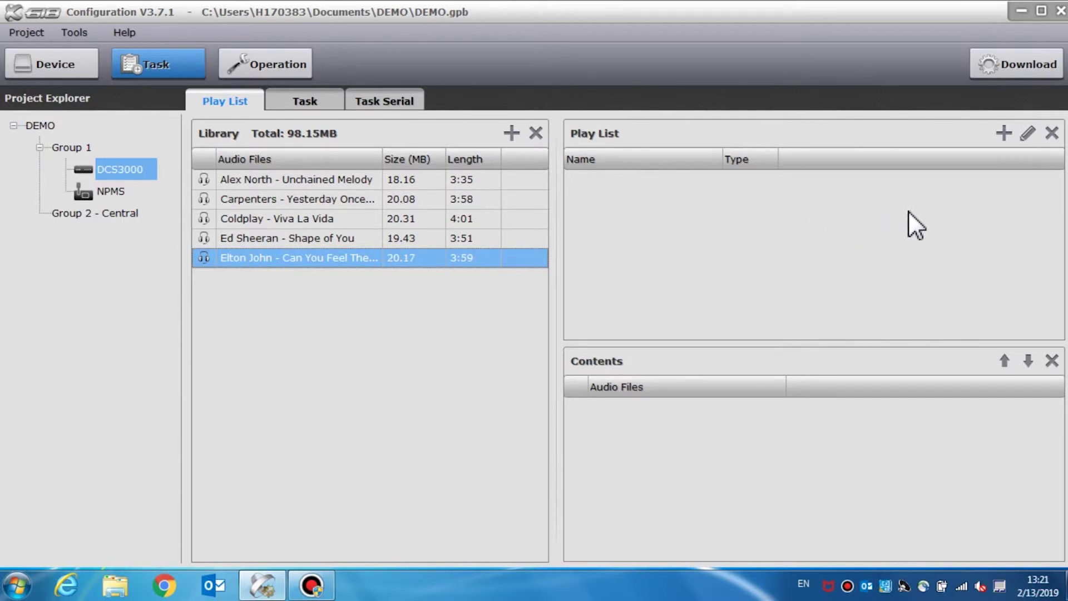
Create a Public play list named demo containing Ed Sheeran - Shape of You.
{"action": "left_click", "coordinate": [1002, 134]}
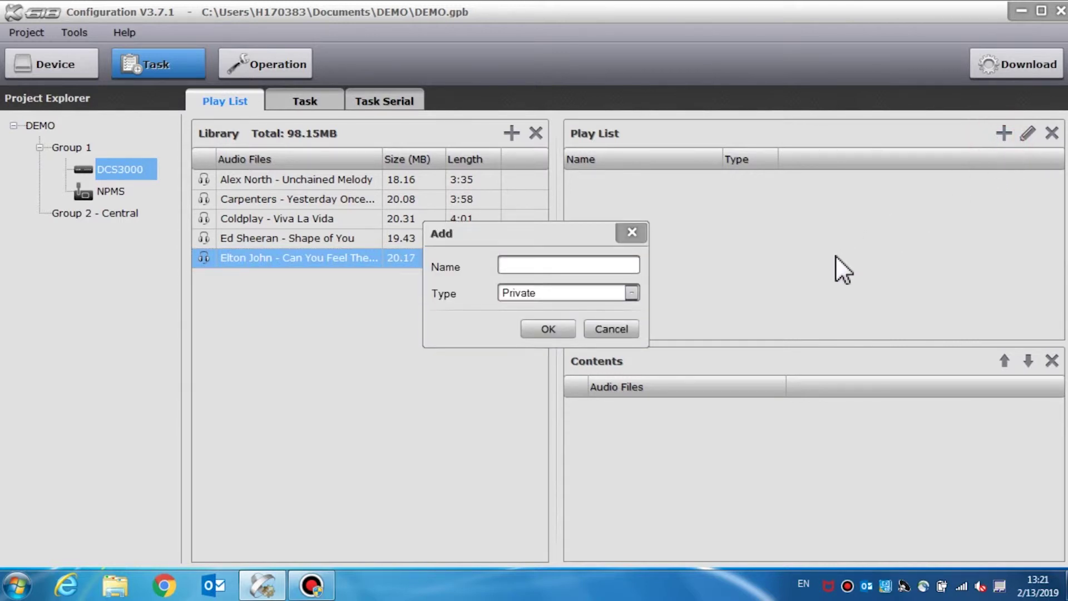
{"action": "type", "text": "demo"}
{"action": "left_click", "coordinate": [631, 293]}
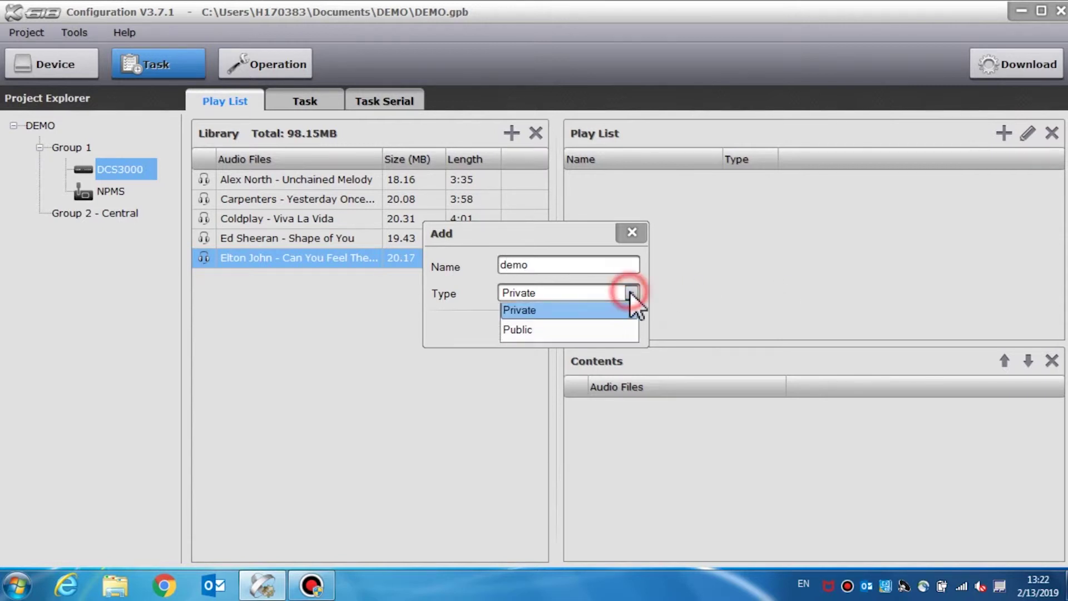
{"action": "left_click", "coordinate": [609, 333]}
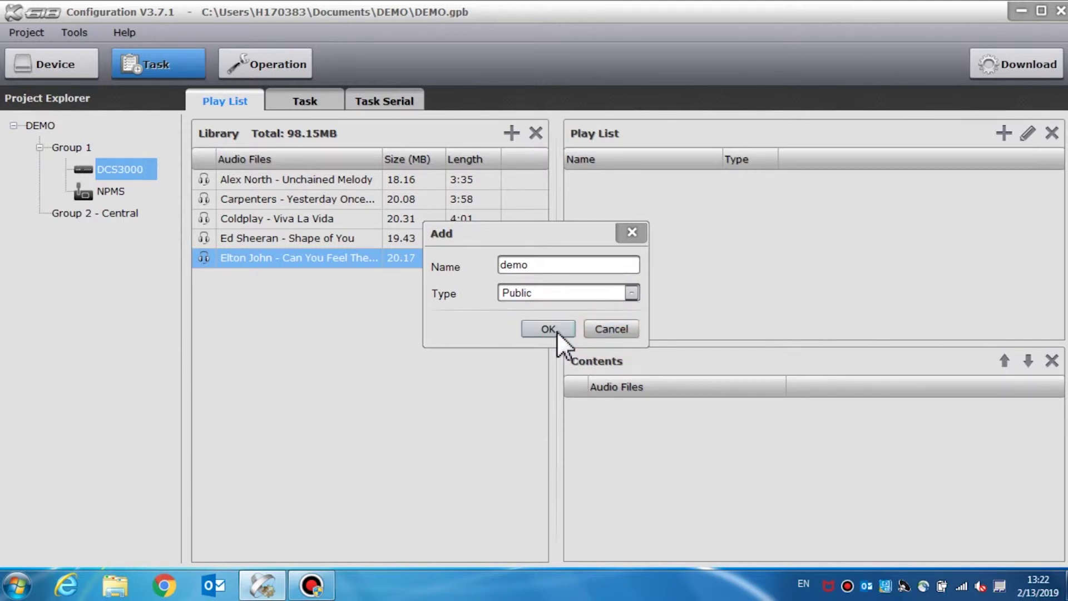
{"action": "left_click", "coordinate": [557, 332]}
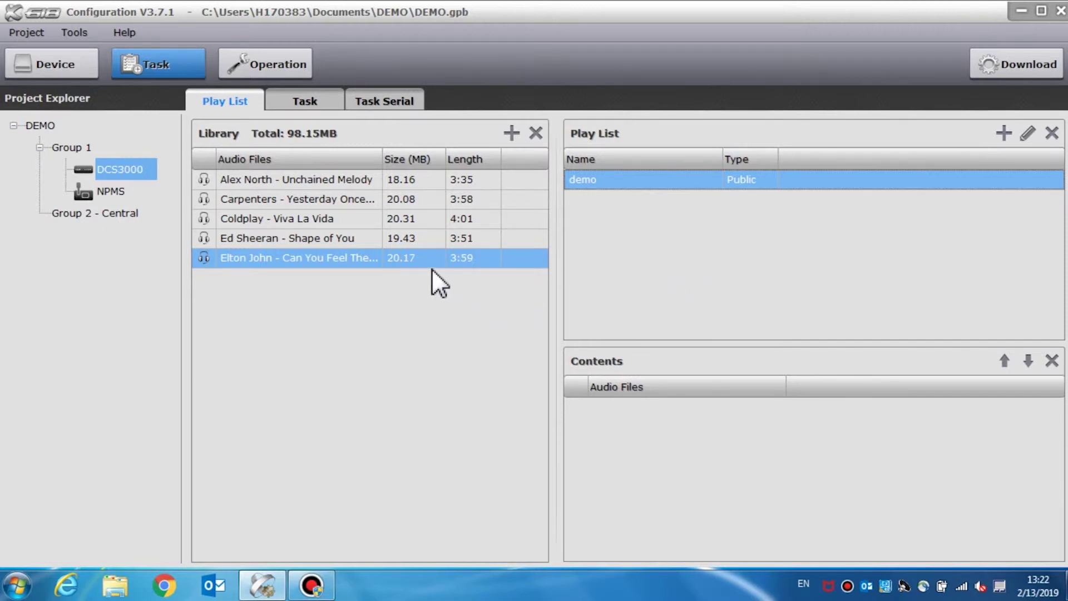
{"action": "left_click_drag", "start_coordinate": [326, 234], "coordinate": [614, 181]}
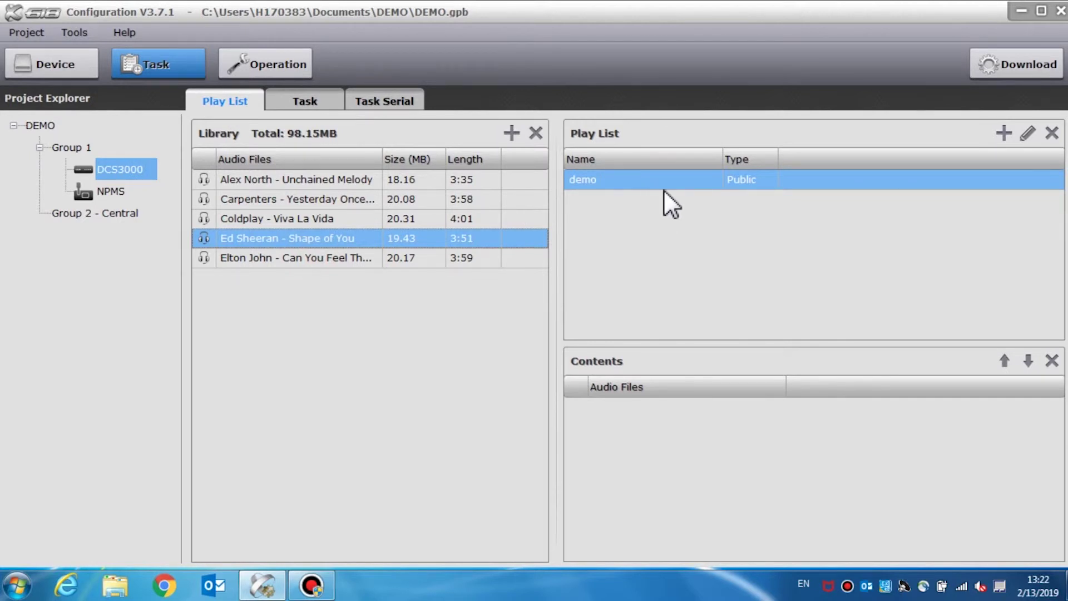
{"action": "left_click_drag", "start_coordinate": [358, 238], "coordinate": [752, 477]}
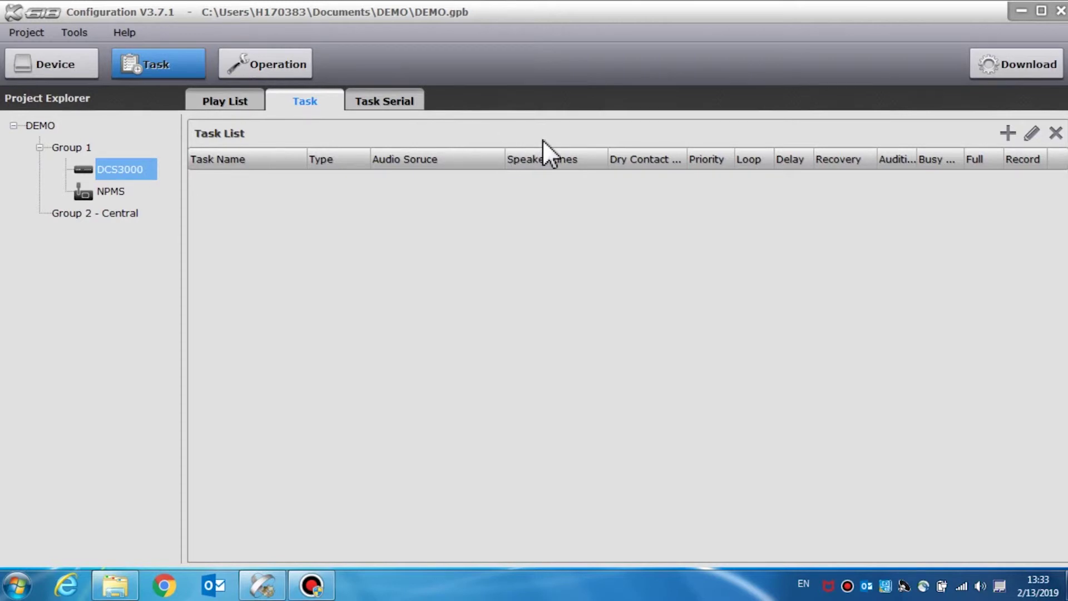
Add a new task named DEMO with type Emergency.
{"action": "left_click", "coordinate": [1001, 132]}
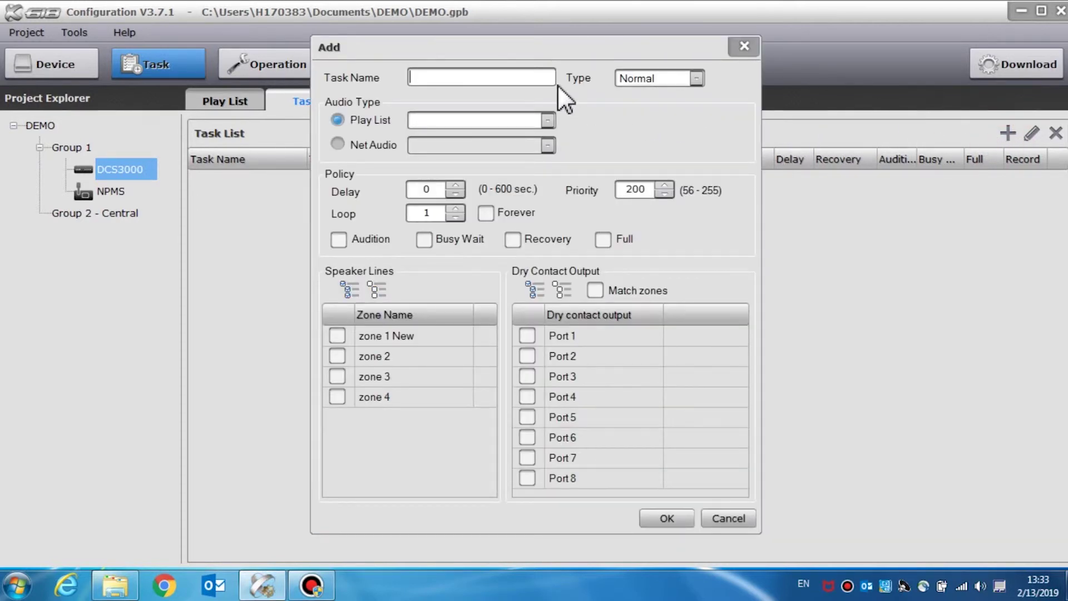
{"action": "type", "text": "DEMO"}
{"action": "left_click", "coordinate": [703, 82]}
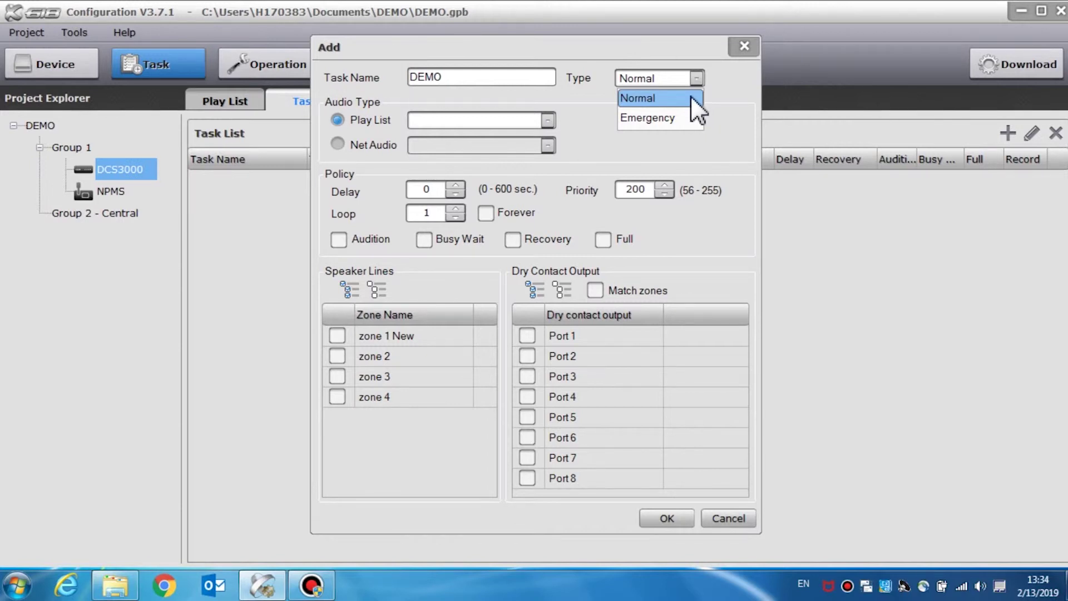
{"action": "left_click", "coordinate": [690, 95]}
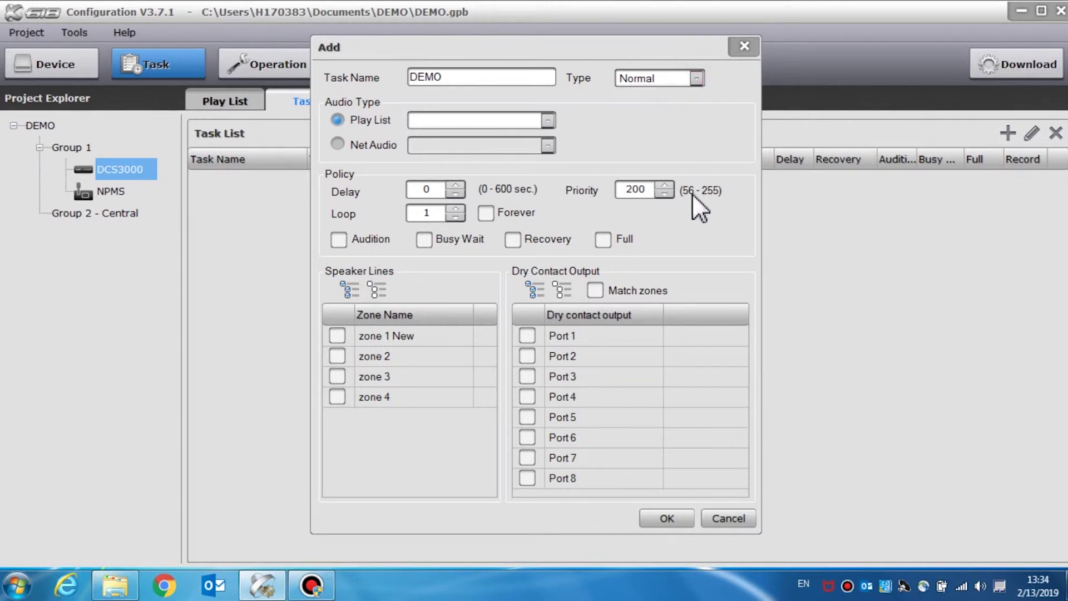
{"action": "left_click", "coordinate": [696, 82]}
{"action": "left_click", "coordinate": [676, 115]}
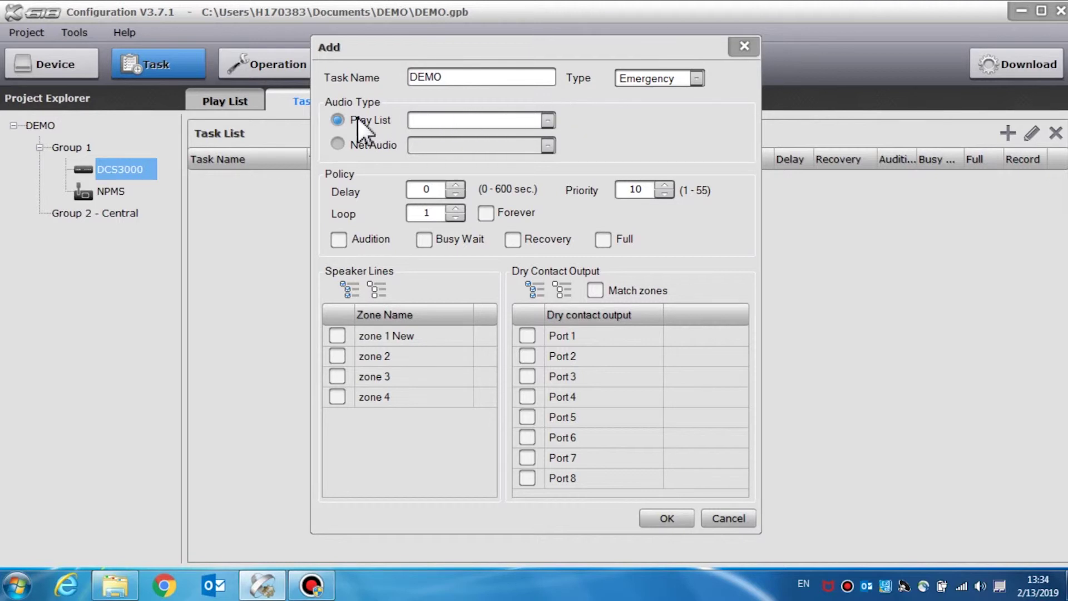
Use the demo play list as the task's audio source and raise the playback delay.
{"action": "left_click", "coordinate": [547, 121]}
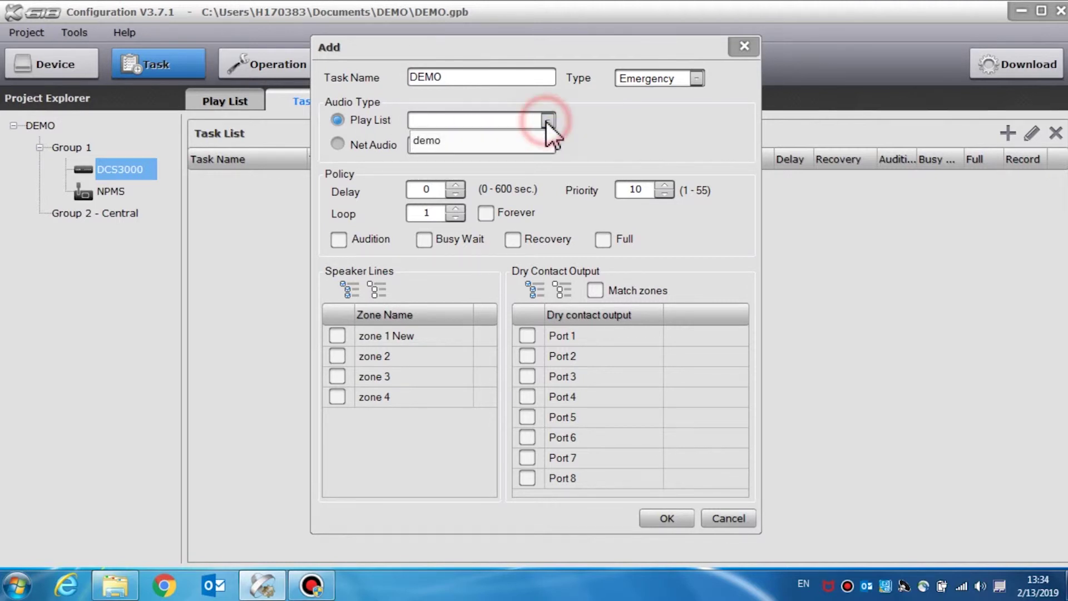
{"action": "left_click", "coordinate": [523, 138]}
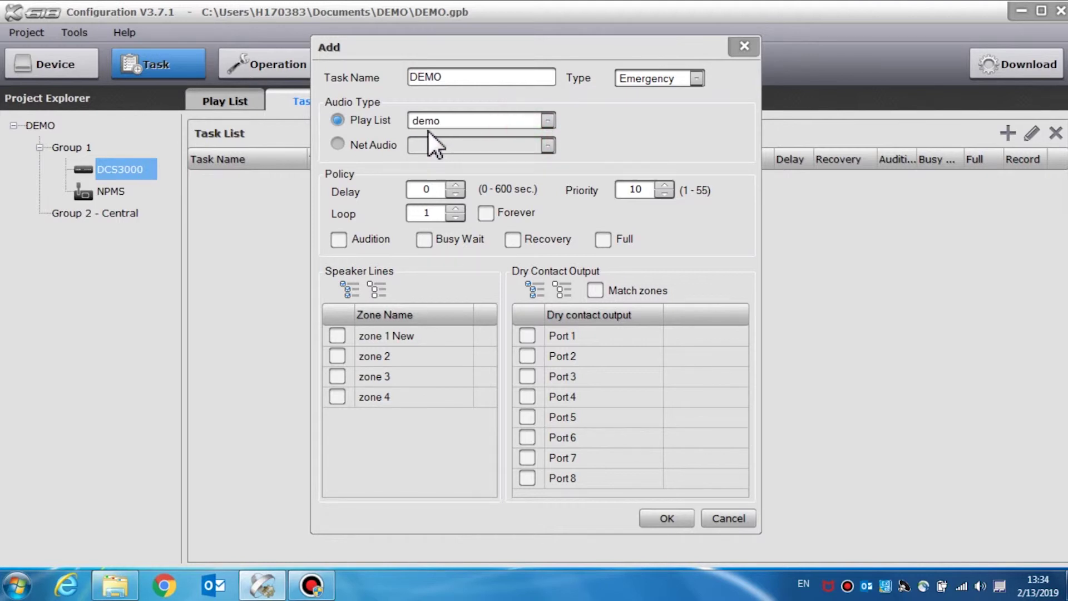
{"action": "left_click", "coordinate": [338, 144]}
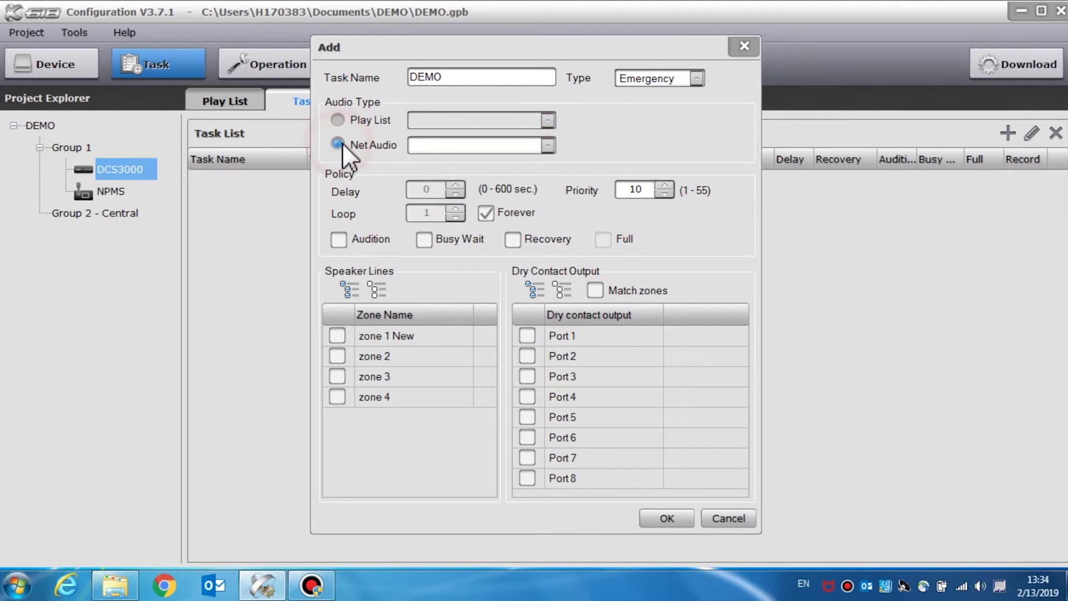
{"action": "left_click", "coordinate": [547, 146]}
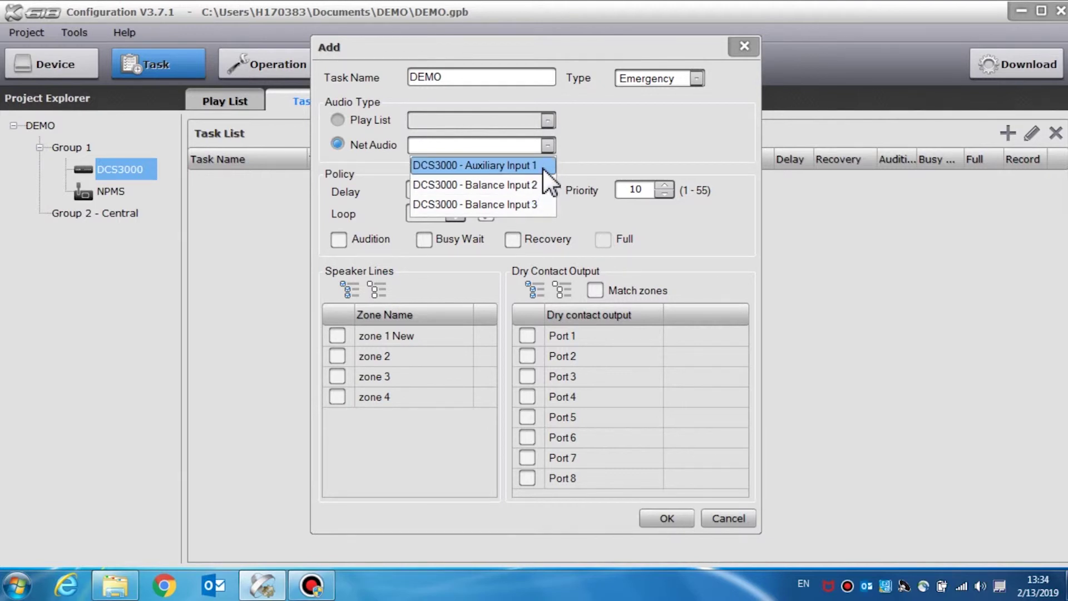
{"action": "left_click", "coordinate": [542, 167]}
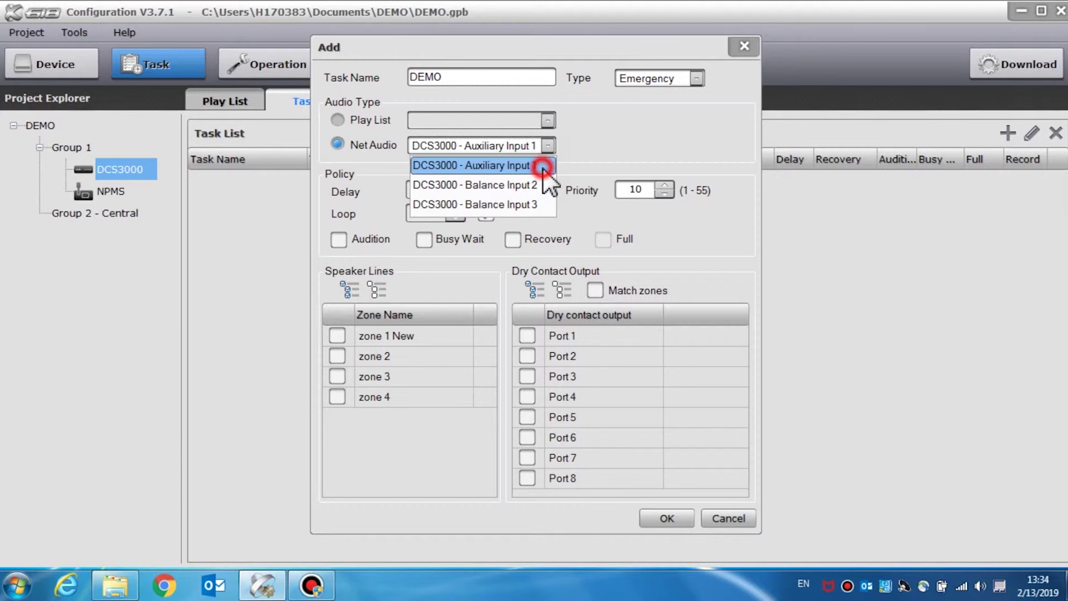
{"action": "left_click", "coordinate": [337, 120]}
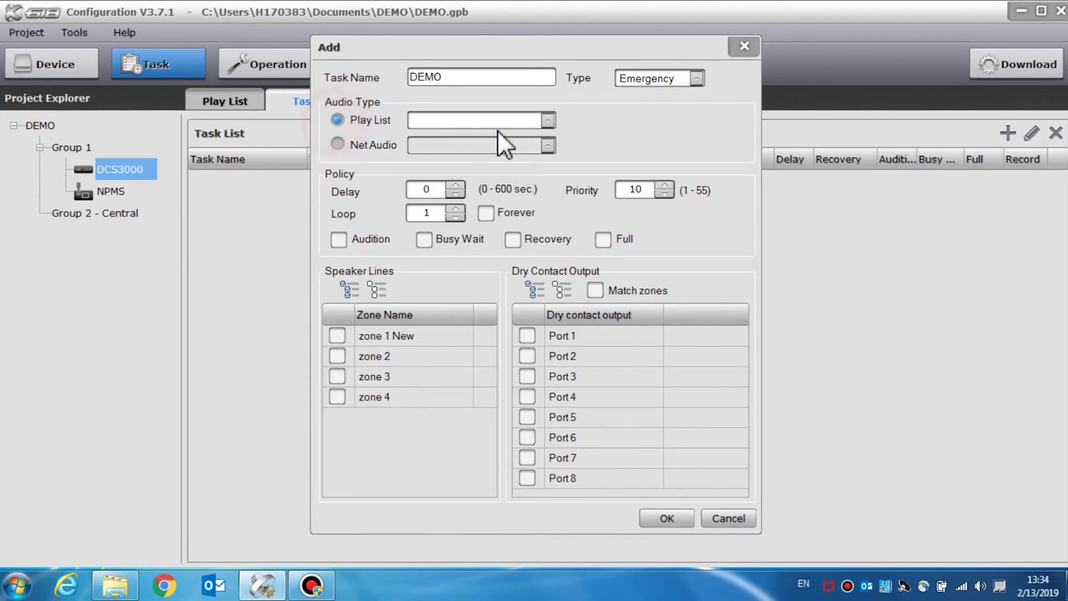
{"action": "left_click", "coordinate": [542, 121]}
{"action": "left_click", "coordinate": [519, 136]}
{"action": "left_click", "coordinate": [442, 189]}
Reset the task delay to 0 and keep priority at 10.
{"action": "left_click", "coordinate": [457, 187]}
{"action": "double_click", "coordinate": [460, 194]}
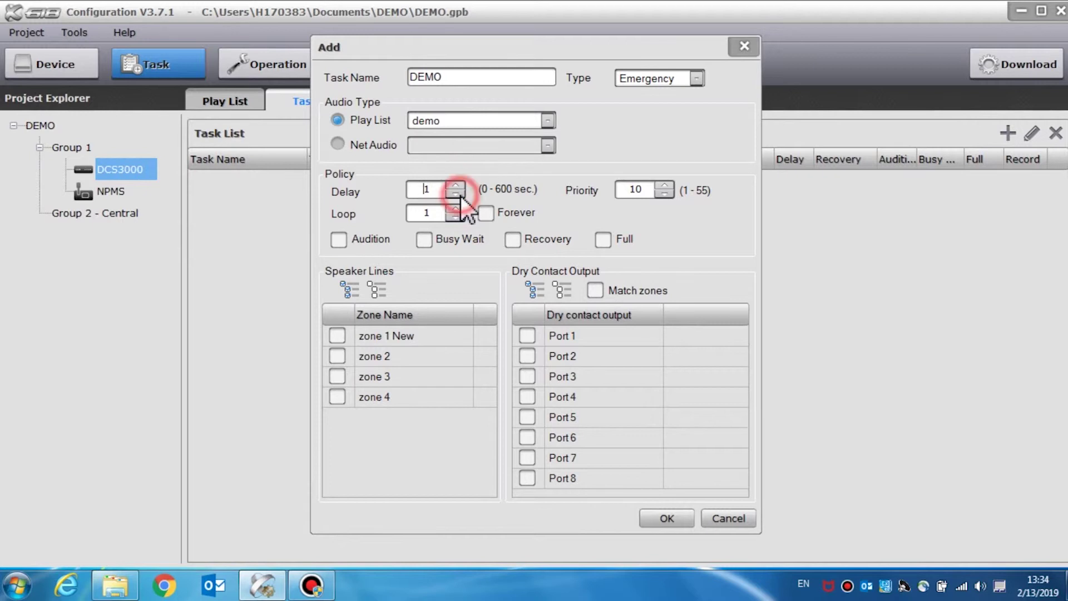
{"action": "left_click", "coordinate": [459, 195]}
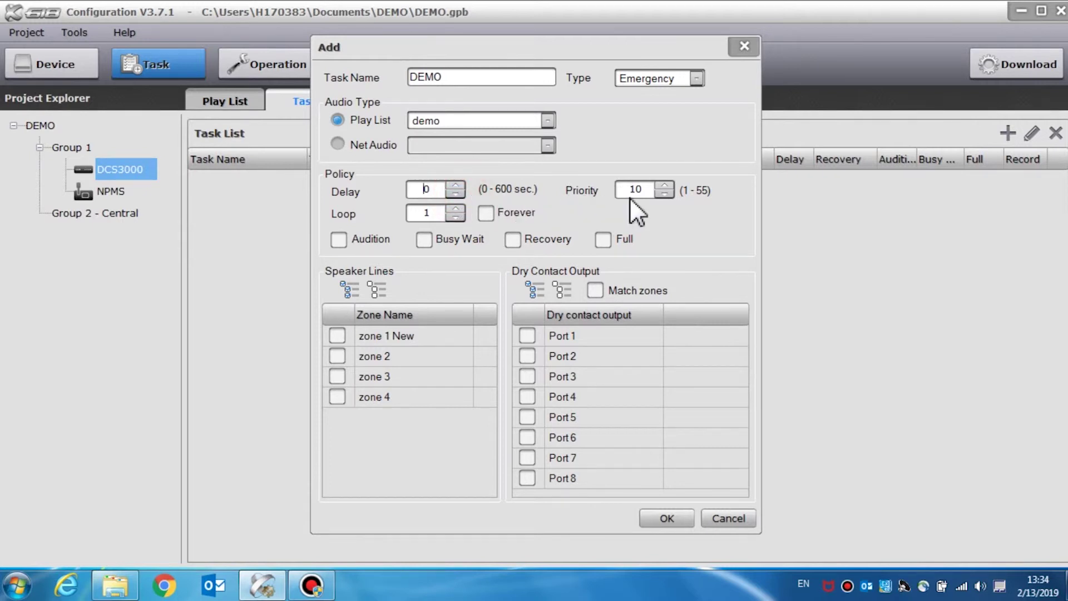
{"action": "left_click", "coordinate": [664, 183]}
{"action": "left_click", "coordinate": [666, 193]}
{"action": "left_click", "coordinate": [667, 192]}
{"action": "left_click", "coordinate": [668, 184]}
Set loop count to 2, leave audition off, disable busy wait and enable recovery.
{"action": "left_click", "coordinate": [456, 209]}
{"action": "left_click", "coordinate": [456, 210]}
{"action": "left_click", "coordinate": [459, 216]}
{"action": "left_click", "coordinate": [338, 241]}
{"action": "left_click", "coordinate": [340, 244]}
{"action": "left_click", "coordinate": [431, 242]}
{"action": "left_click", "coordinate": [514, 242]}
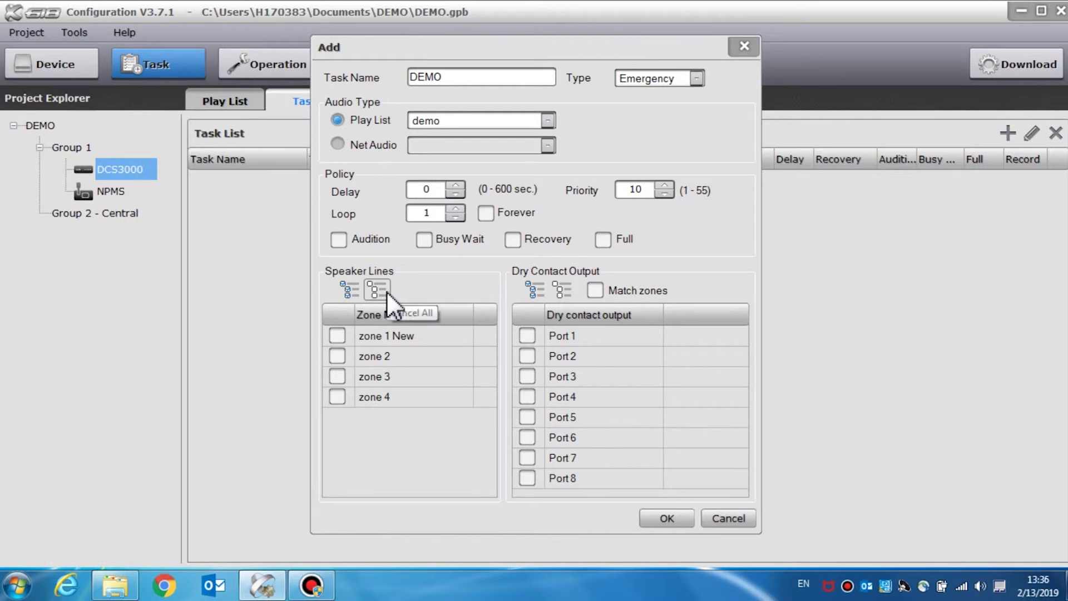
Include speaker lines zone 1 New, zone 2 and zone 3 in the task.
{"action": "left_click", "coordinate": [340, 337]}
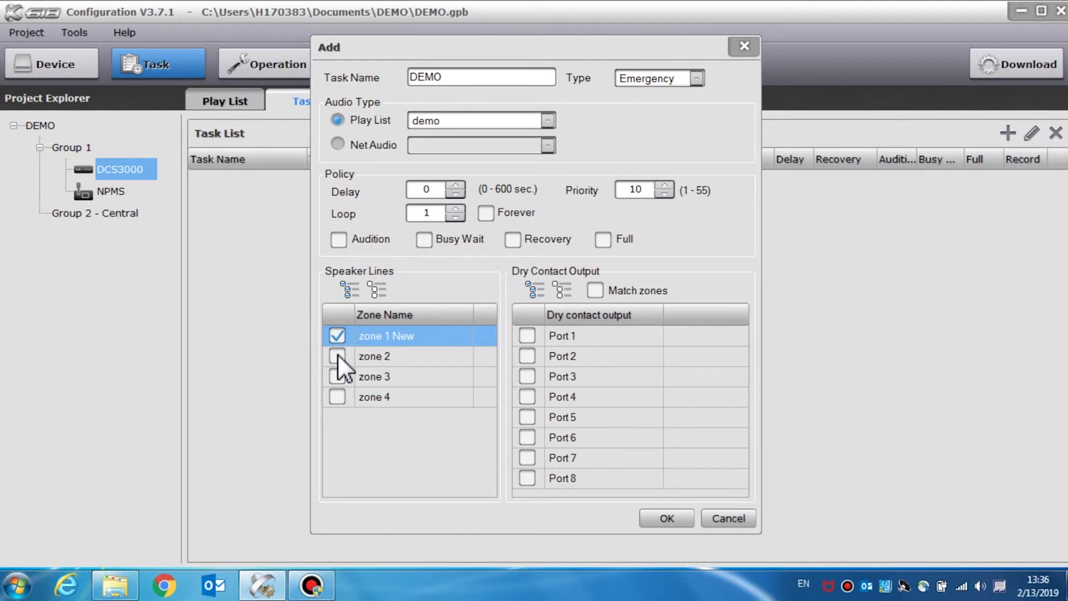
{"action": "left_click", "coordinate": [337, 355]}
{"action": "left_click", "coordinate": [340, 376]}
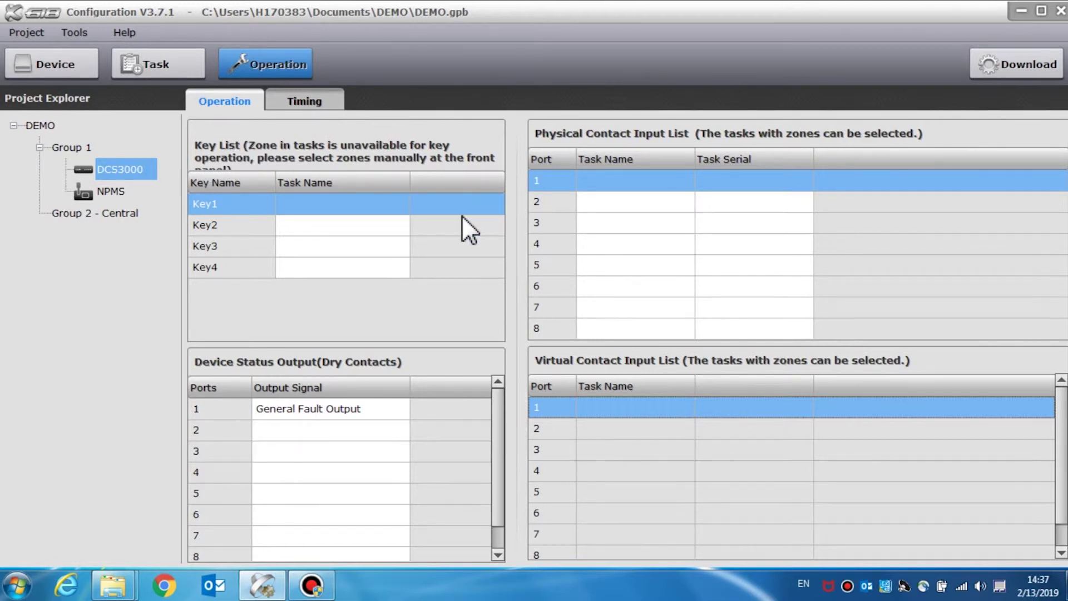
Assign task DEMO to Key1 and DEMO 2 to Key2 in the Key List.
{"action": "left_click", "coordinate": [395, 204]}
{"action": "left_click", "coordinate": [401, 203]}
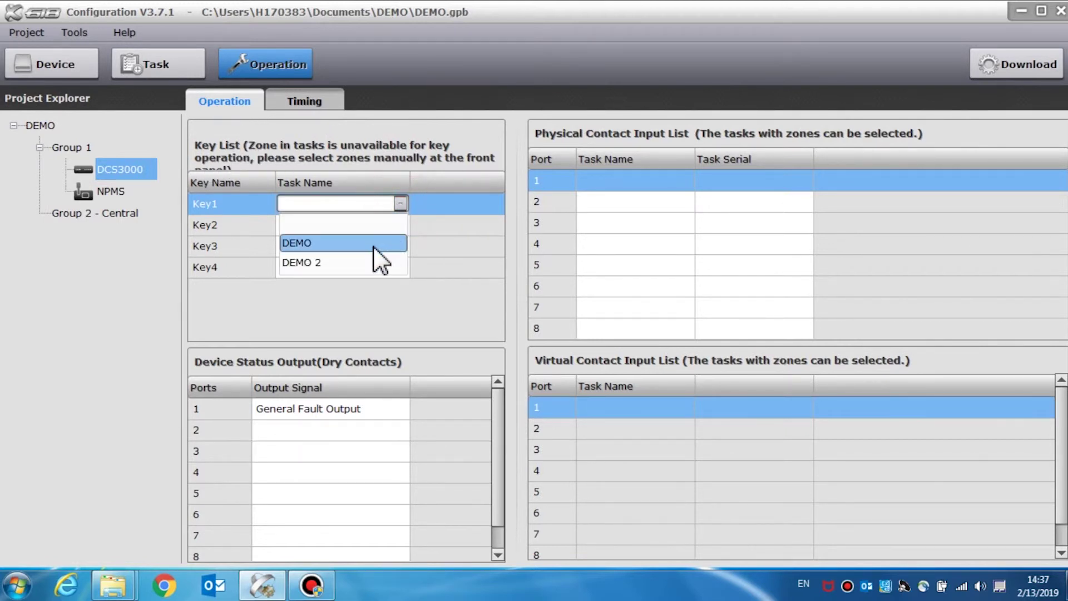
{"action": "left_click", "coordinate": [373, 246]}
{"action": "left_click", "coordinate": [395, 225]}
{"action": "left_click", "coordinate": [400, 225]}
{"action": "left_click", "coordinate": [376, 282]}
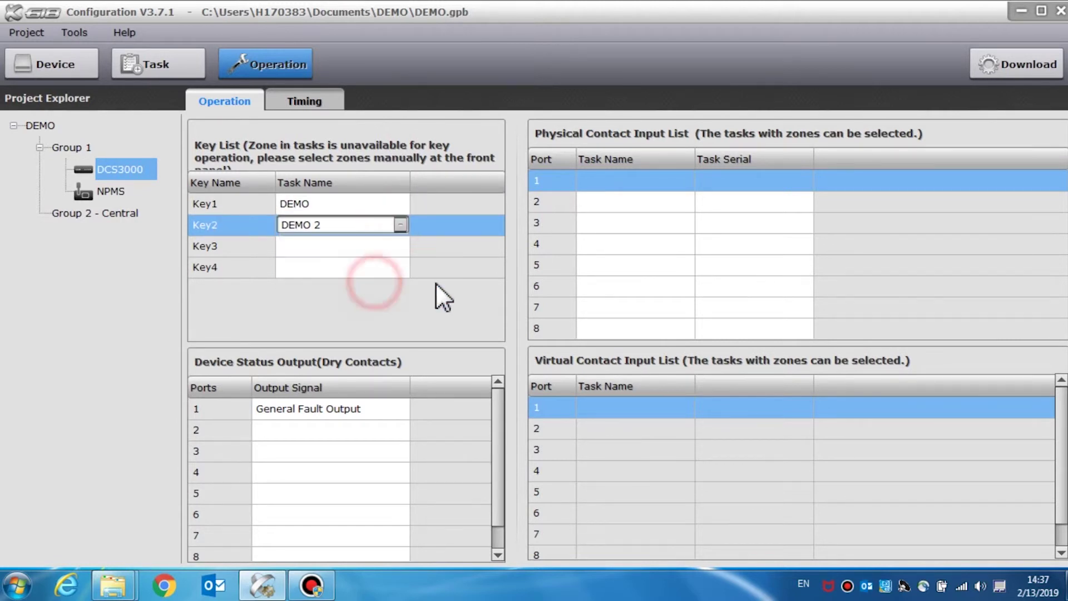
{"action": "left_click", "coordinate": [490, 260]}
{"action": "left_click", "coordinate": [489, 302]}
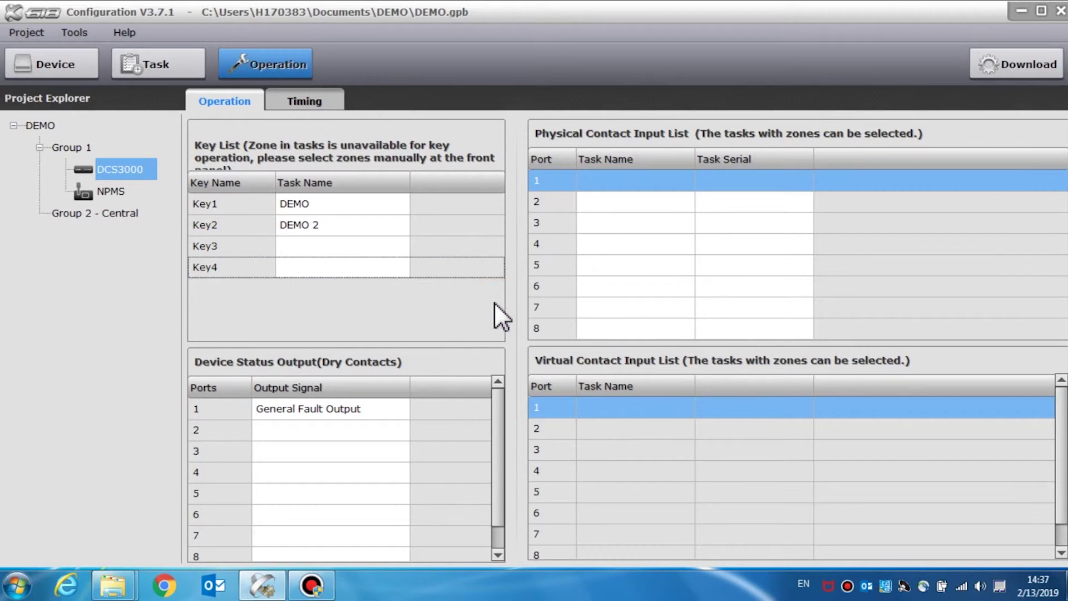
Set physical contact input port 1 to task DEMO and port 2 to DEMO 2.
{"action": "left_click", "coordinate": [686, 183]}
{"action": "left_click", "coordinate": [686, 184]}
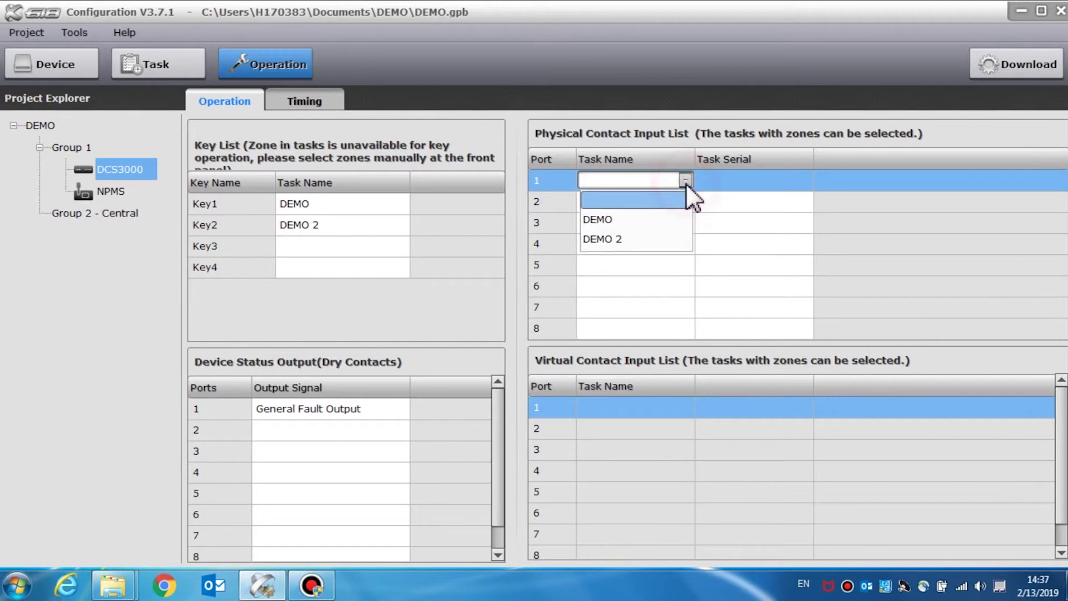
{"action": "left_click", "coordinate": [677, 216]}
{"action": "left_click", "coordinate": [790, 179]}
{"action": "left_click", "coordinate": [802, 182]}
{"action": "left_click", "coordinate": [803, 182]}
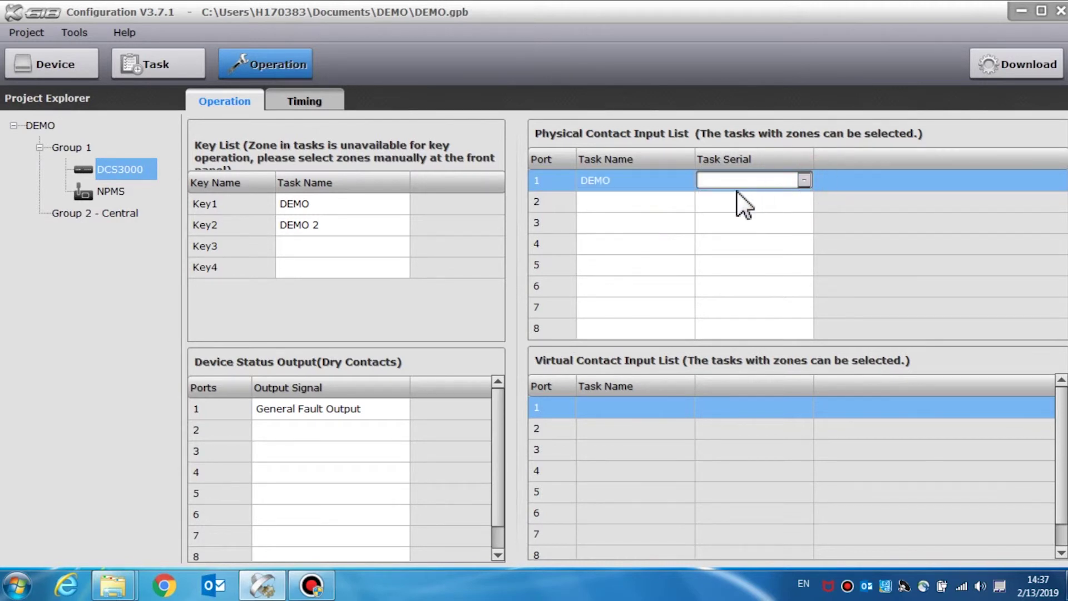
{"action": "left_click", "coordinate": [682, 201]}
{"action": "left_click", "coordinate": [684, 201]}
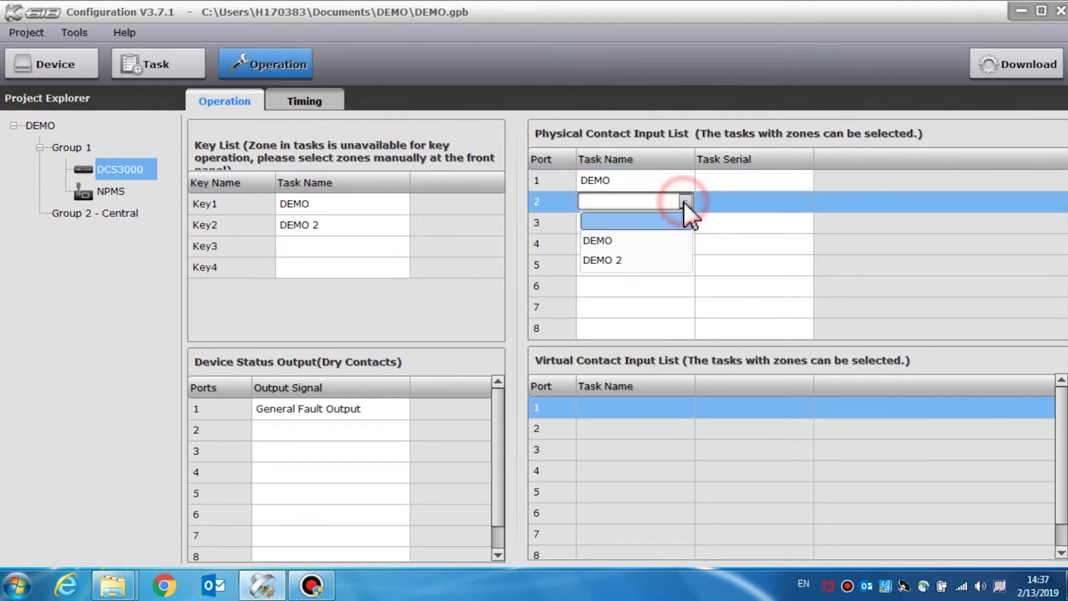
{"action": "left_click", "coordinate": [666, 259]}
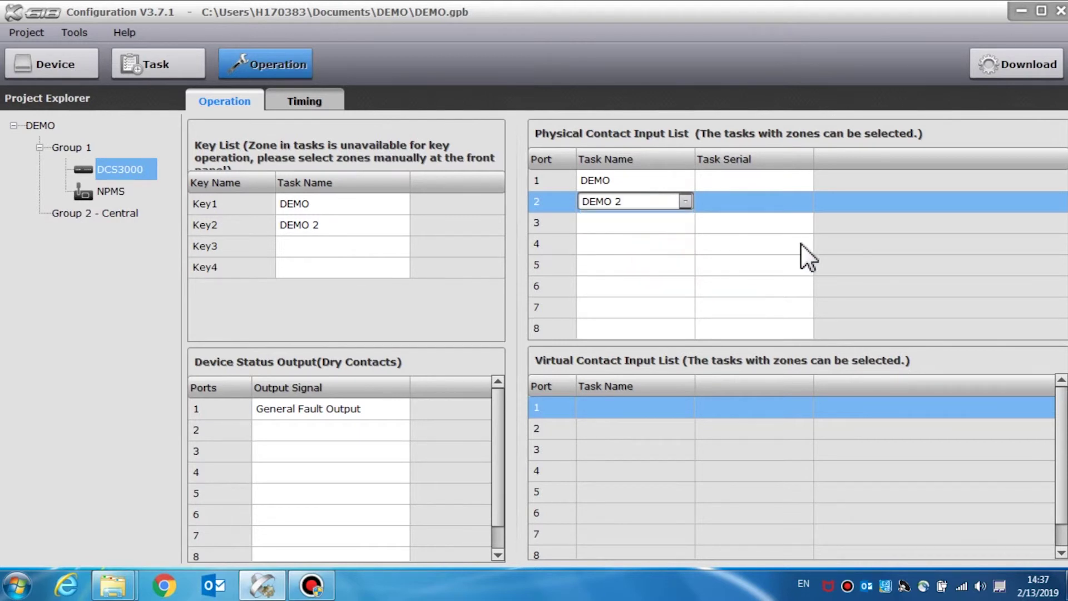
{"action": "left_click", "coordinate": [885, 250]}
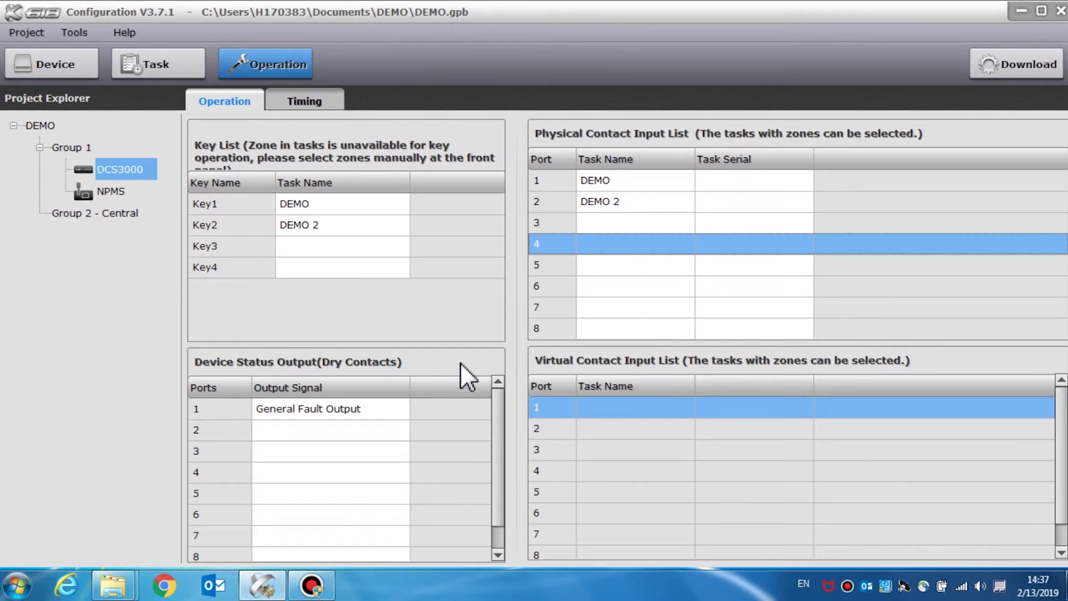
Keep General Fault Output as the signal for status output port 1.
{"action": "left_click", "coordinate": [406, 409]}
{"action": "left_click", "coordinate": [401, 409]}
{"action": "left_click", "coordinate": [404, 410]}
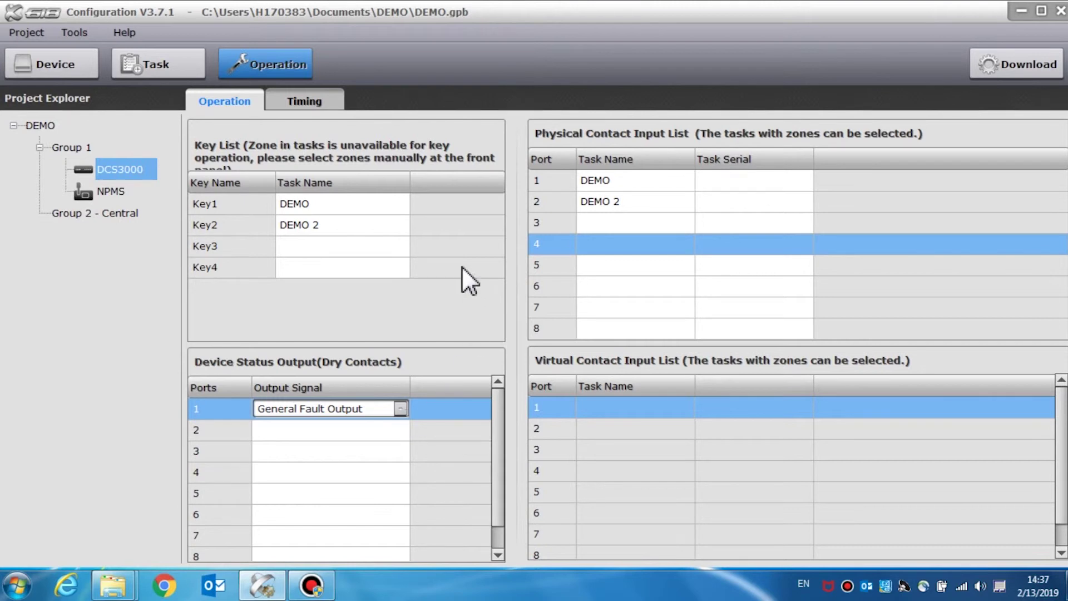
Create two DCS3000 daily timings named demo 1 and demo 2.
{"action": "left_click", "coordinate": [308, 97]}
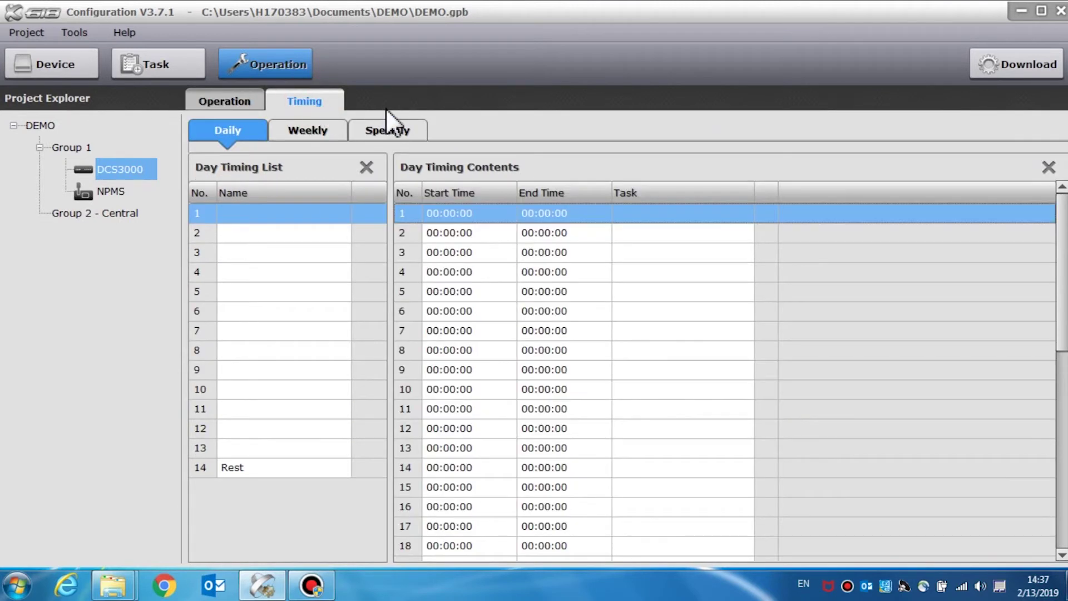
{"action": "left_click", "coordinate": [333, 214]}
{"action": "type", "text": "demo 1"}
{"action": "key", "text": "Return"}
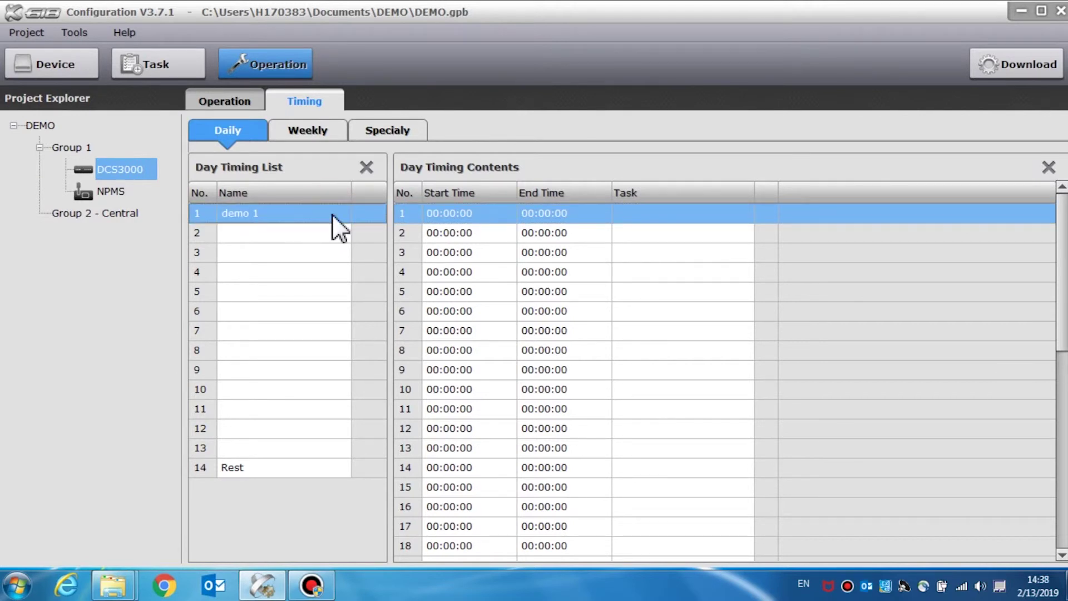
{"action": "double_click", "coordinate": [289, 231]}
{"action": "type", "text": "D"}
{"action": "type", "text": "e"}
{"action": "key", "text": "BackSpace"}
{"action": "key", "text": "BackSpace"}
{"action": "type", "text": "demo 2"}
{"action": "key", "text": "Return"}
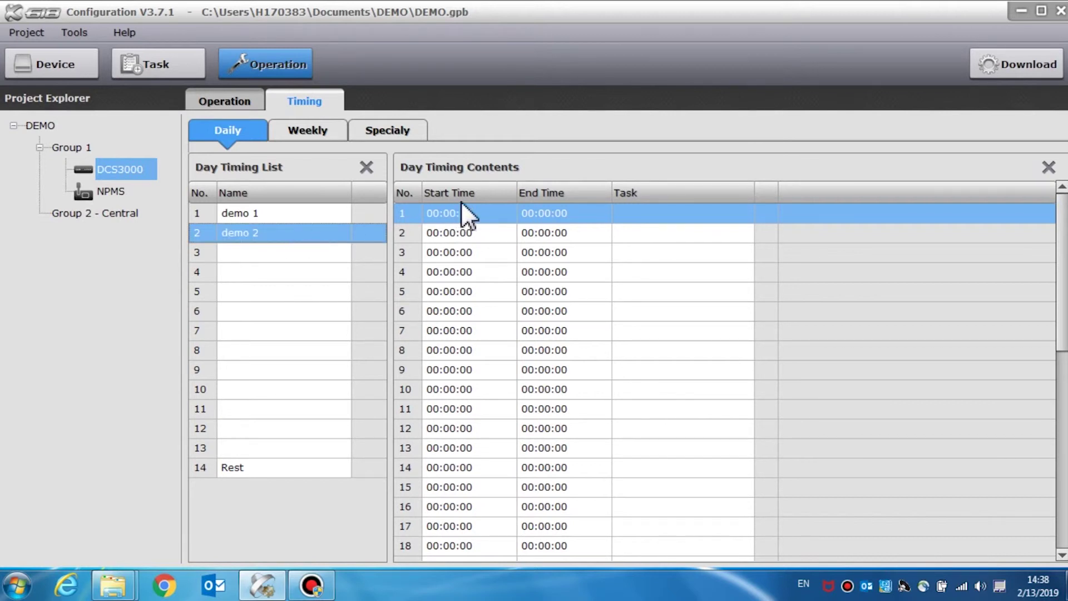
Give demo 2's first period start and end times of 03:00:00, running task DEMO.
{"action": "left_click", "coordinate": [489, 212]}
{"action": "left_click", "coordinate": [507, 210]}
{"action": "left_click", "coordinate": [506, 210]}
{"action": "left_click", "coordinate": [573, 213]}
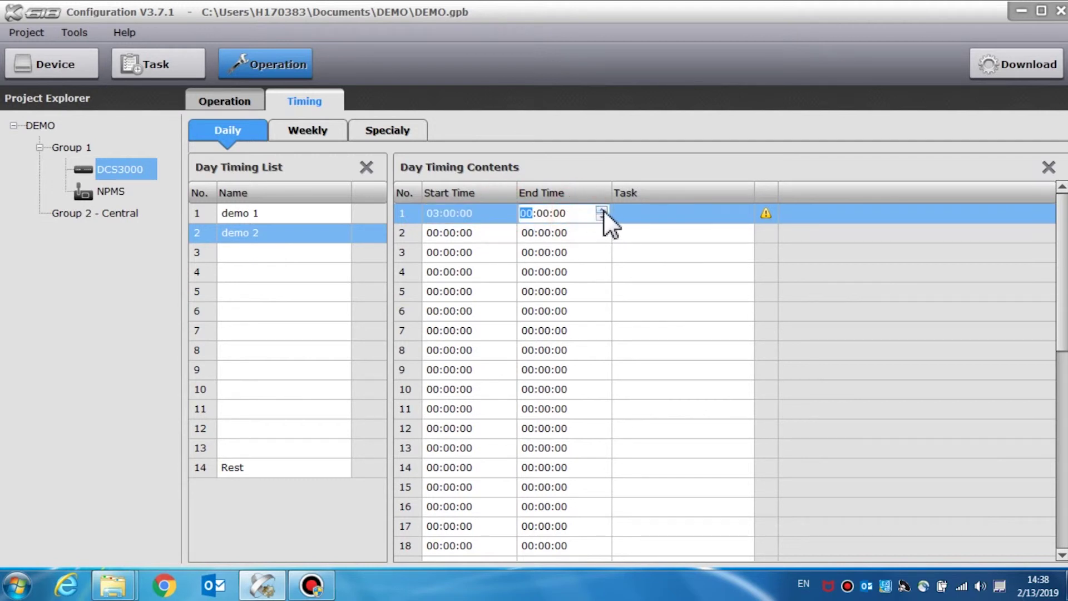
{"action": "left_click", "coordinate": [602, 209]}
{"action": "left_click", "coordinate": [602, 210]}
{"action": "left_click", "coordinate": [602, 216]}
{"action": "left_click", "coordinate": [697, 213]}
{"action": "left_click", "coordinate": [743, 214]}
{"action": "left_click", "coordinate": [702, 253]}
{"action": "left_click", "coordinate": [777, 229]}
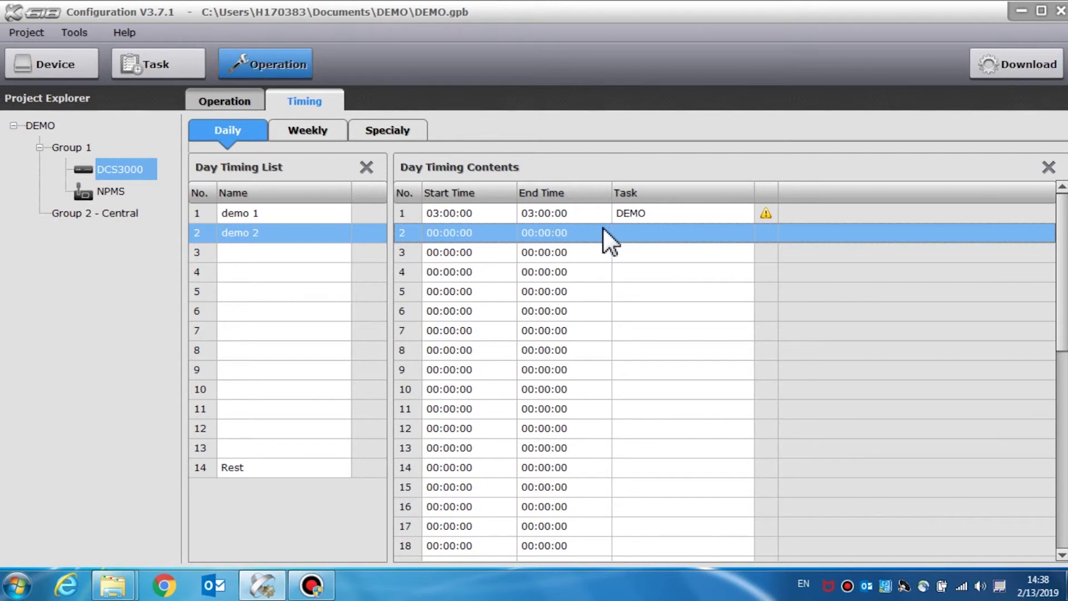
{"action": "scroll", "coordinate": [736, 284], "scroll_direction": "down", "scroll_amount": 6}
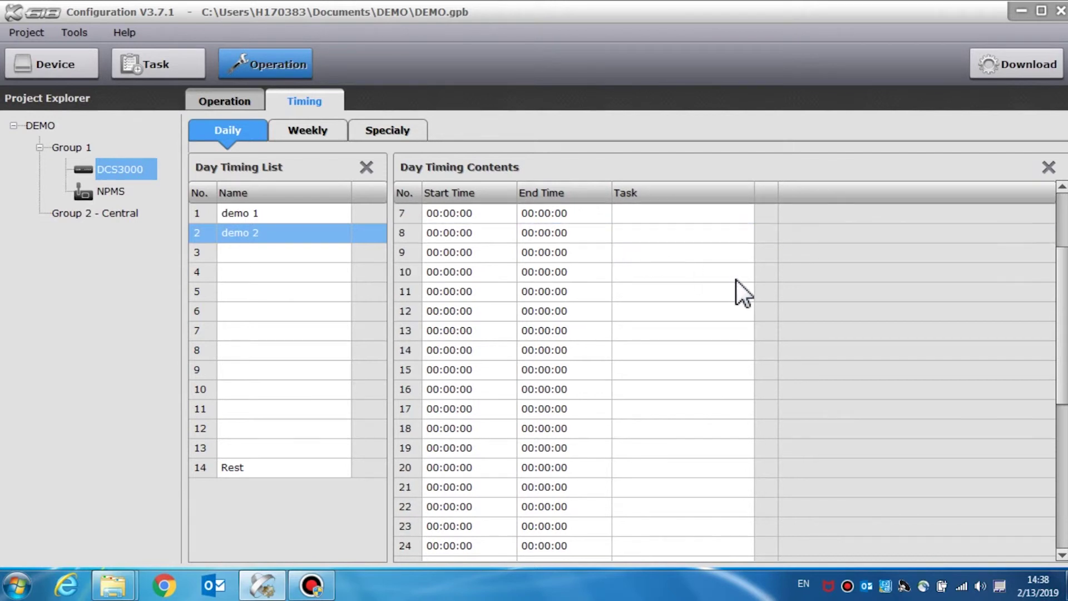
{"action": "scroll", "coordinate": [743, 293], "scroll_direction": "down", "scroll_amount": 2}
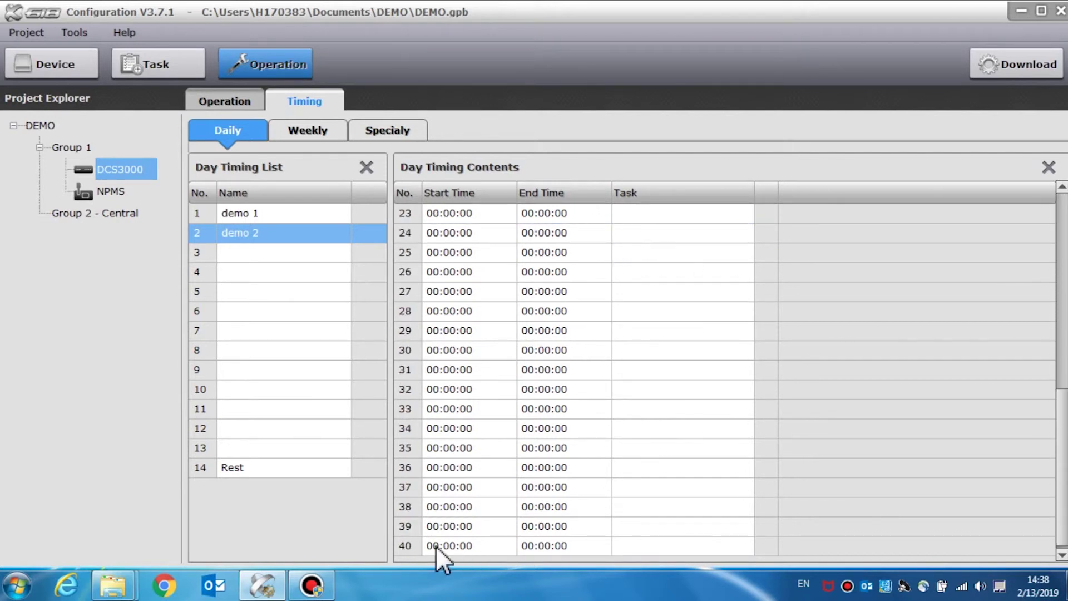
In the Weekly schedule, pick day program demo 1 for SunDay and demo 2 for Monday.
{"action": "left_click", "coordinate": [318, 132]}
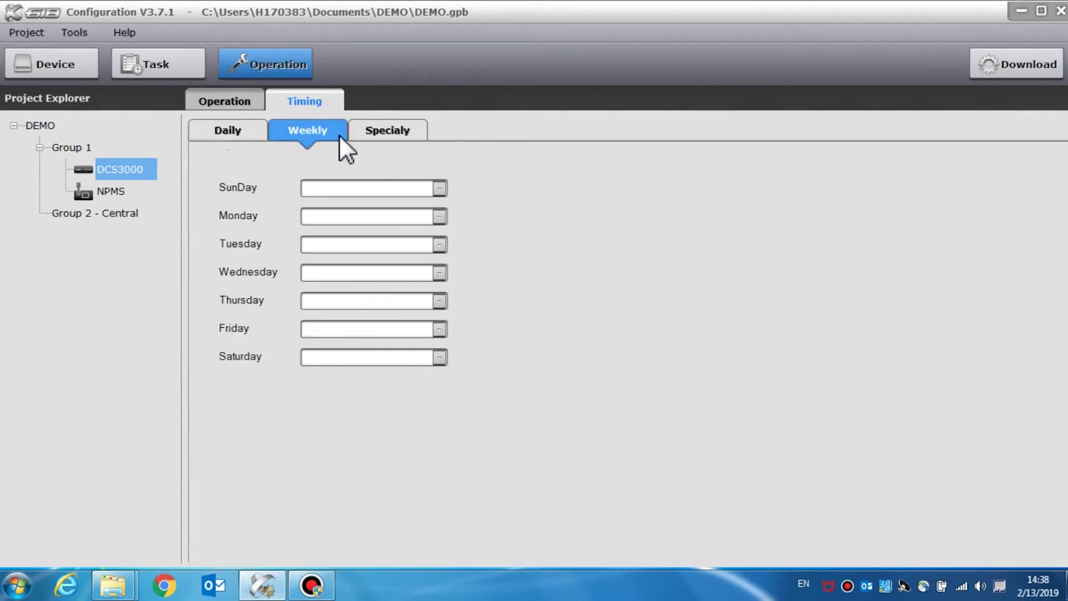
{"action": "left_click", "coordinate": [439, 188]}
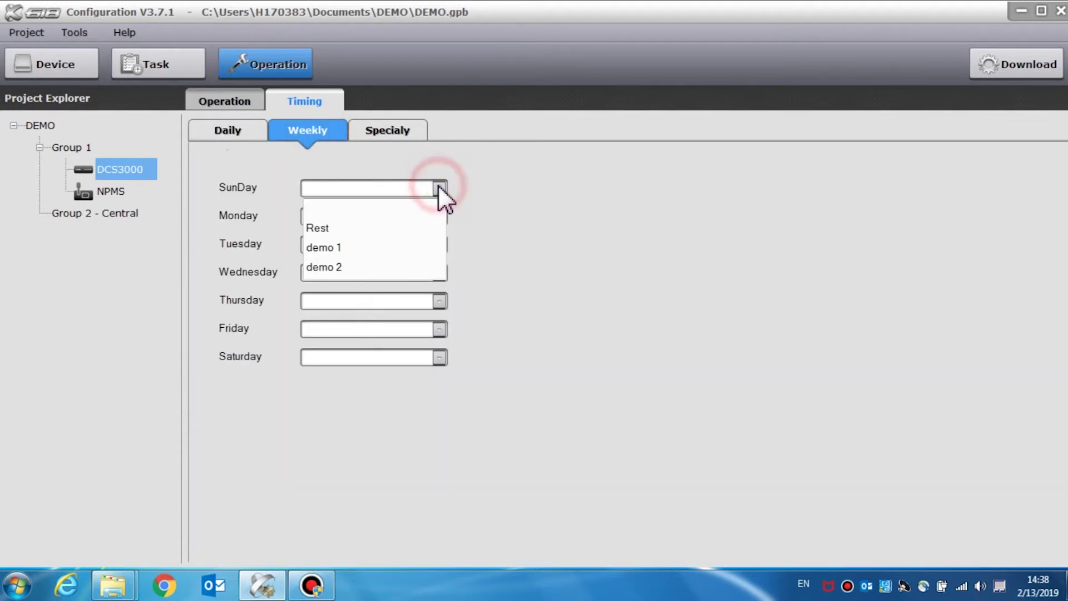
{"action": "left_click", "coordinate": [410, 248]}
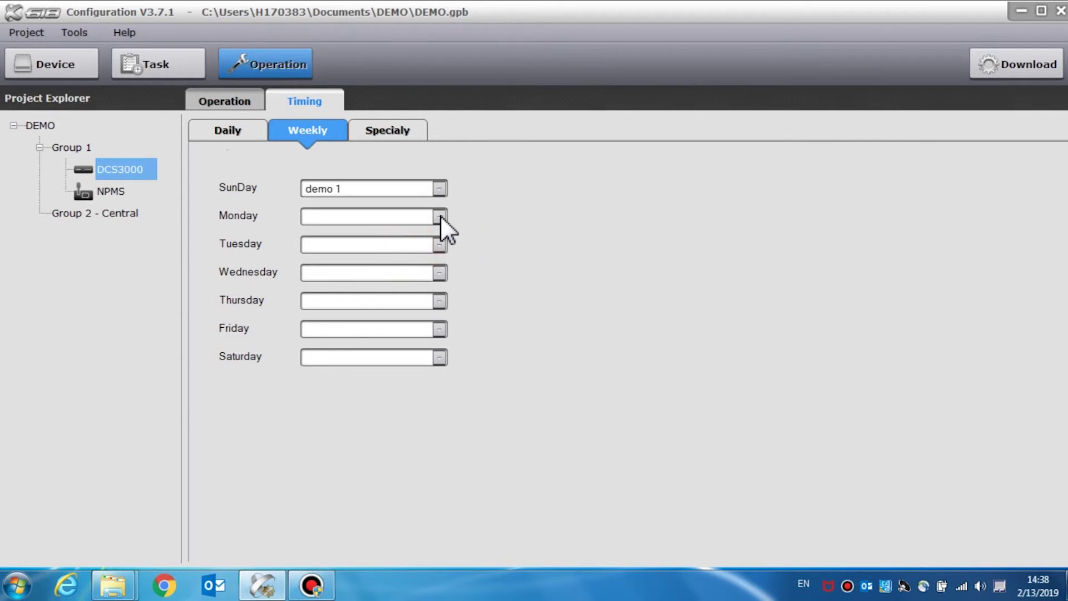
{"action": "left_click", "coordinate": [439, 216]}
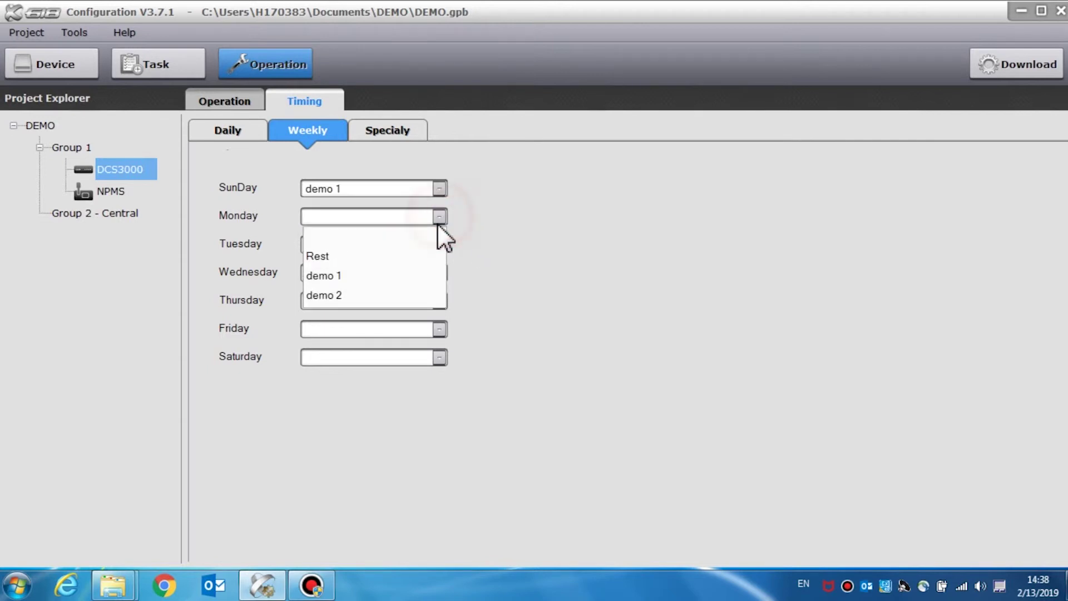
{"action": "left_click", "coordinate": [418, 296]}
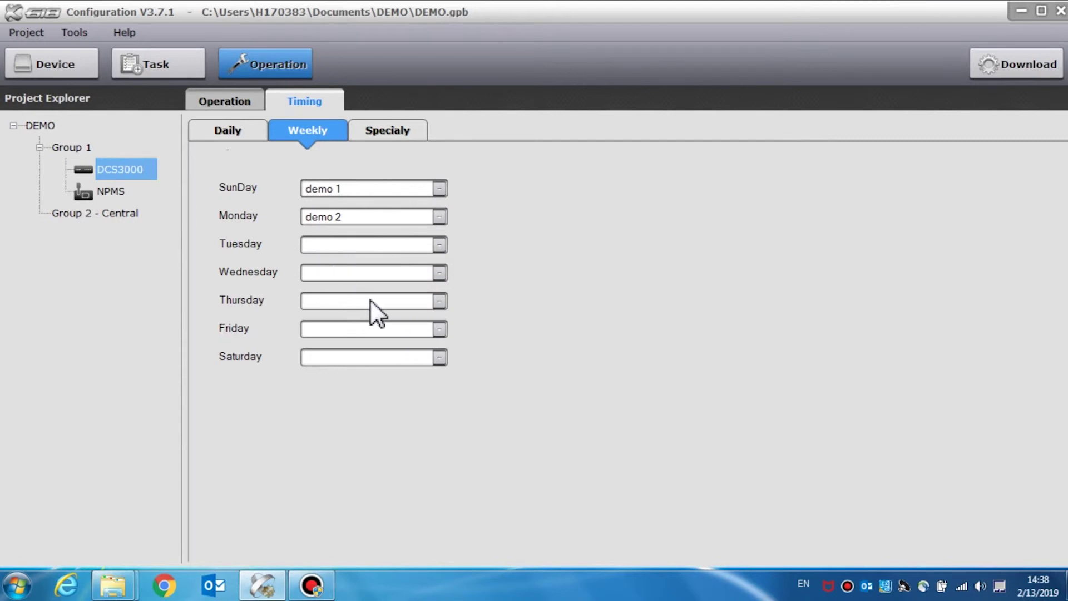
Add special row 1 from 2019-02-15 to 2019-02-18 using day program demo 1.
{"action": "left_click", "coordinate": [413, 126]}
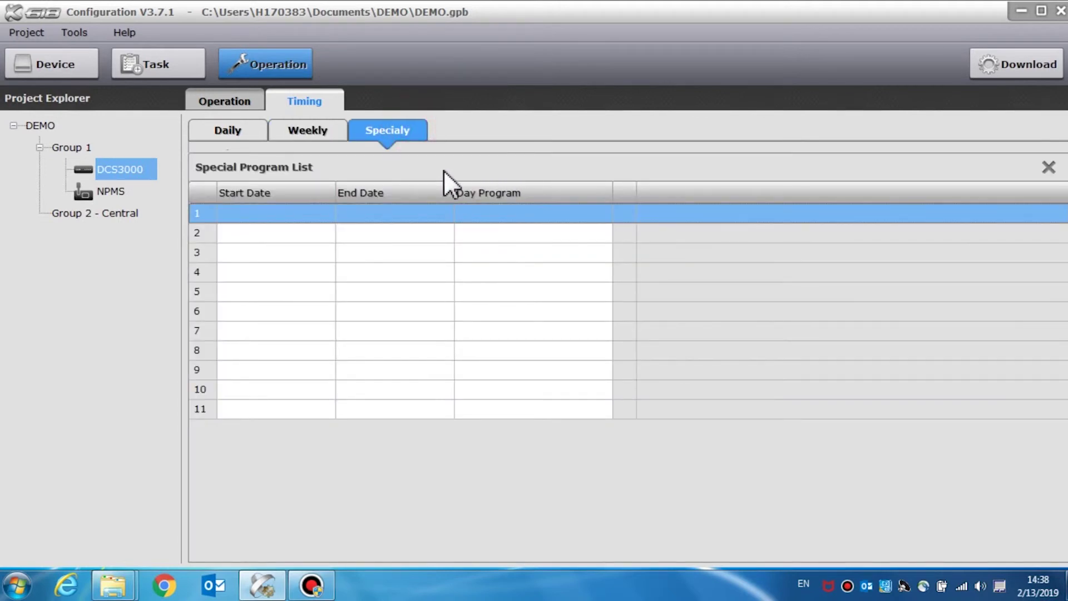
{"action": "left_click", "coordinate": [329, 215]}
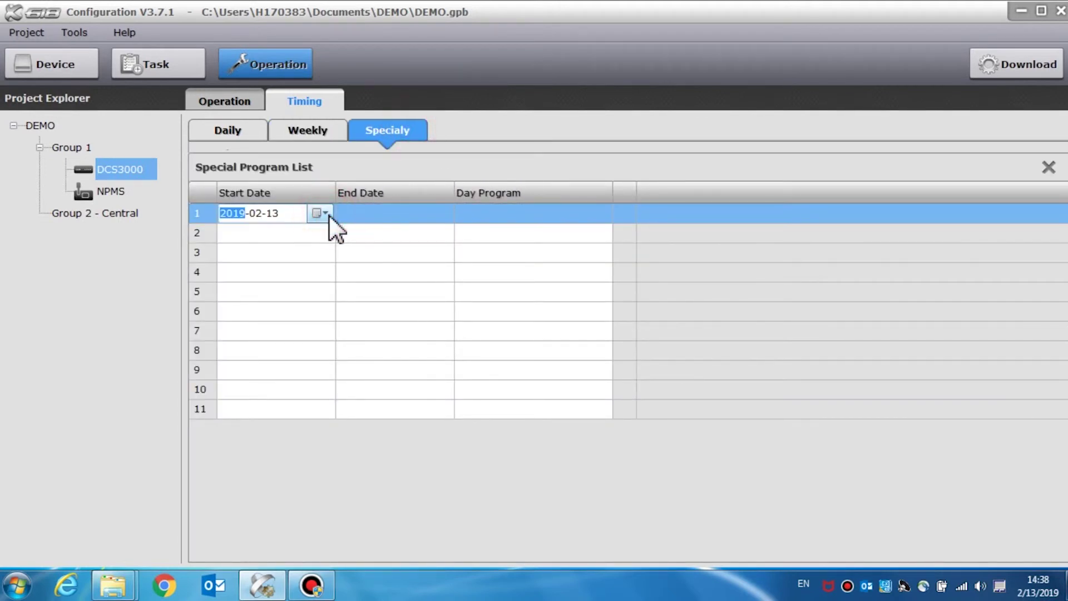
{"action": "left_click", "coordinate": [326, 215]}
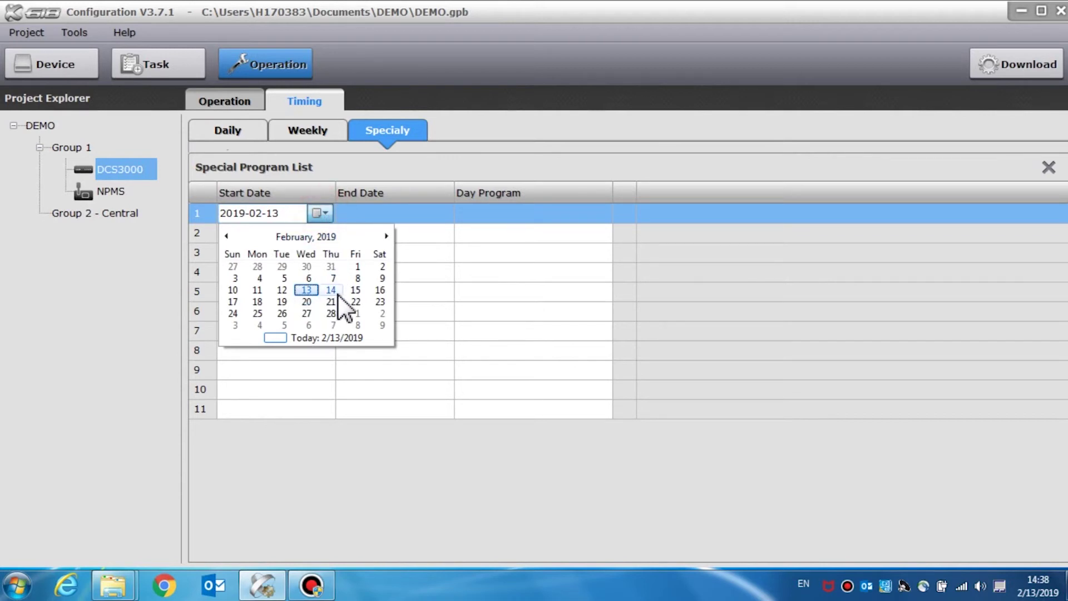
{"action": "left_click", "coordinate": [355, 290]}
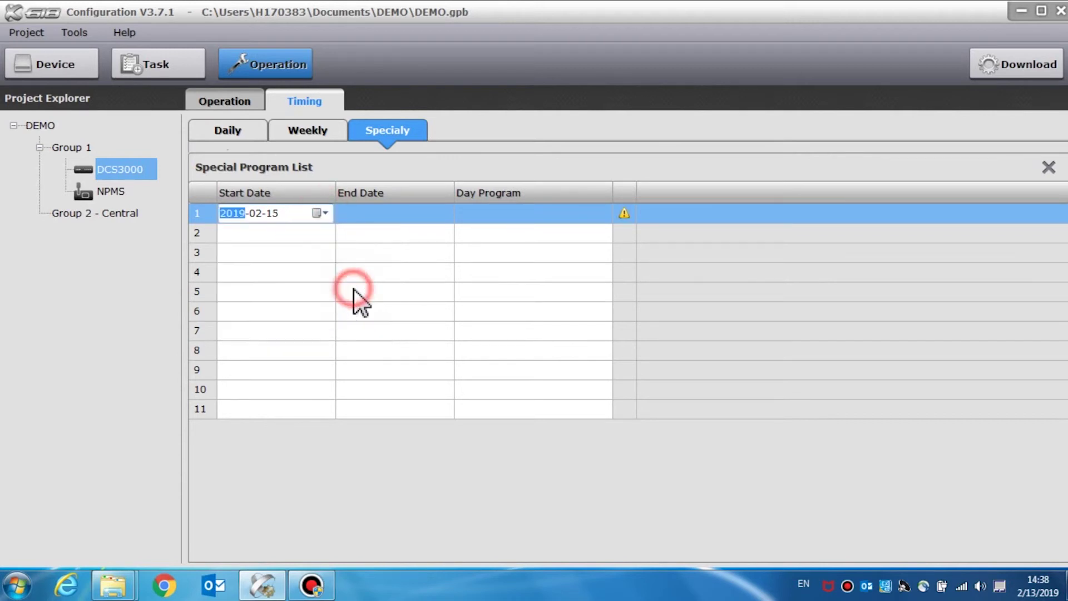
{"action": "left_click", "coordinate": [443, 212]}
{"action": "left_click", "coordinate": [447, 213]}
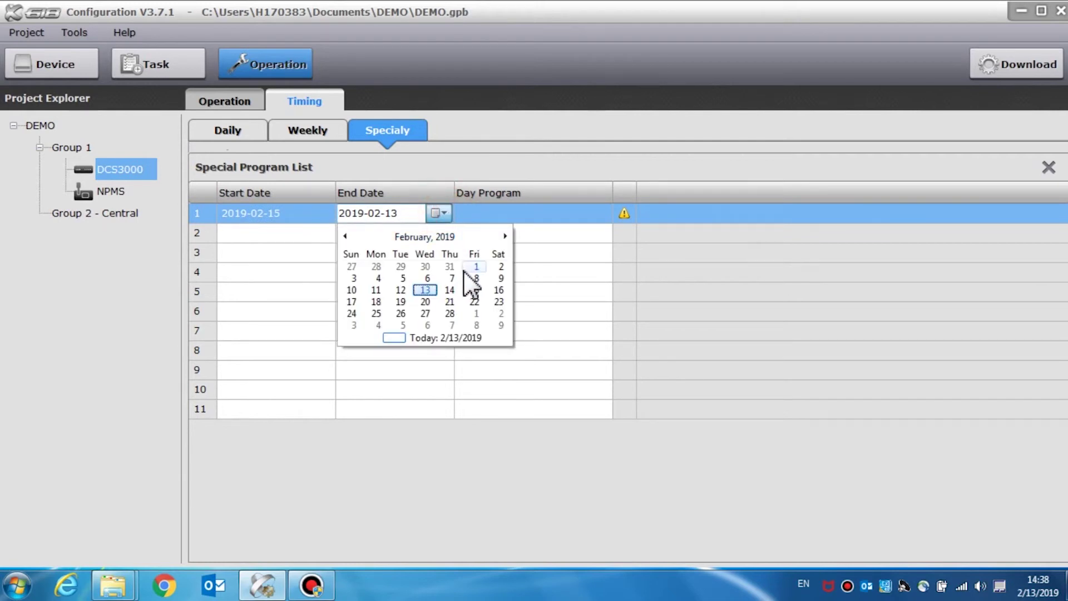
{"action": "left_click", "coordinate": [382, 303]}
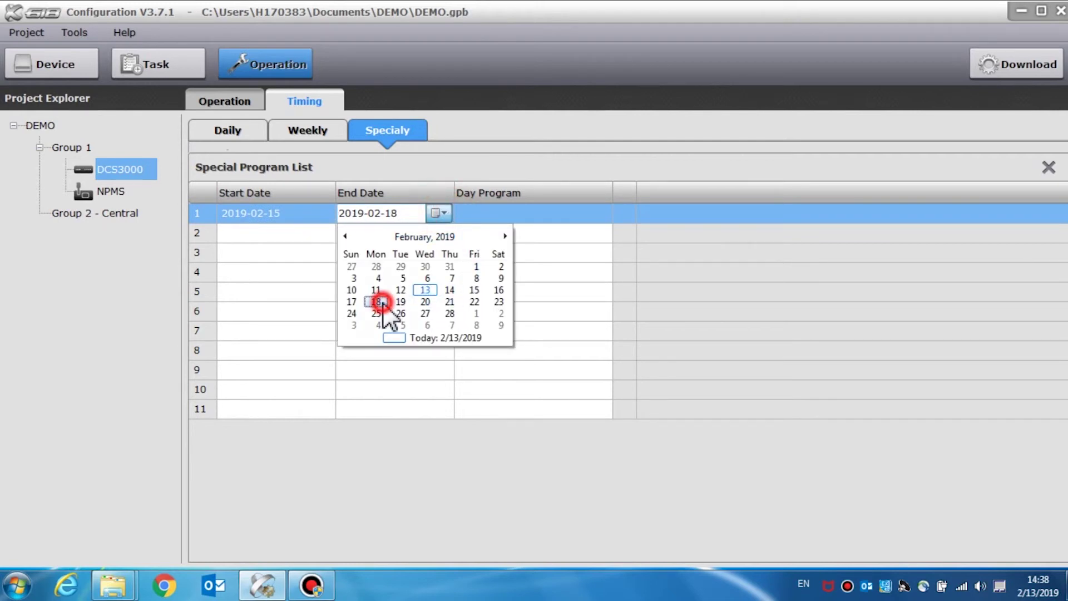
{"action": "left_click", "coordinate": [578, 218]}
{"action": "left_click", "coordinate": [601, 213]}
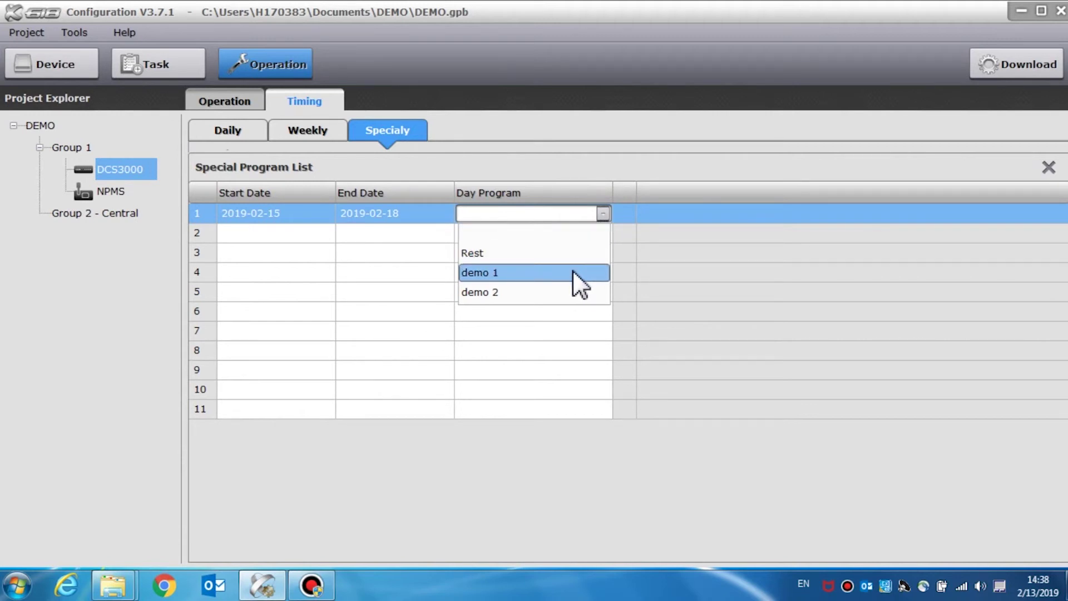
{"action": "left_click", "coordinate": [573, 272]}
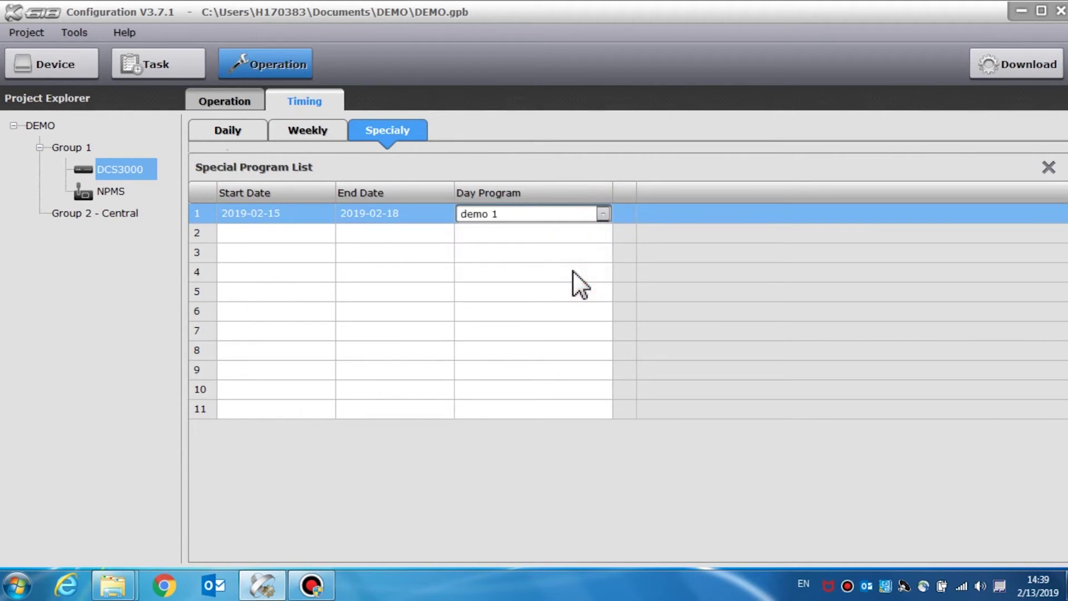
{"action": "left_click", "coordinate": [644, 261]}
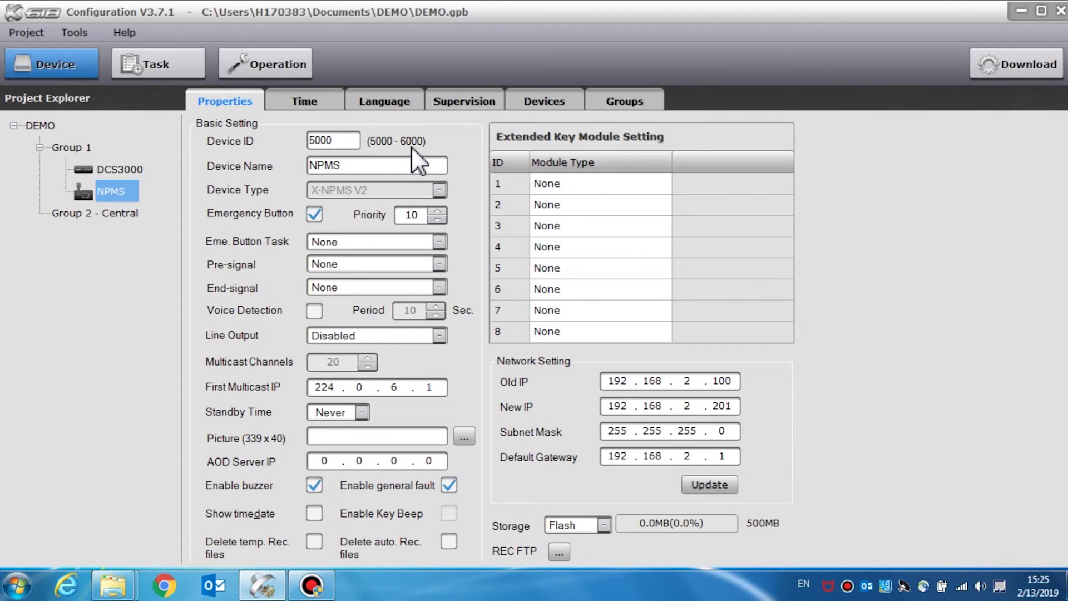
Rename the call station to NPMS 1 and toggle Emergency Button off and back on.
{"action": "left_click", "coordinate": [375, 165]}
{"action": "type", "text": "1"}
{"action": "left_click", "coordinate": [316, 221]}
{"action": "left_click", "coordinate": [315, 216]}
Leave the Eme. Button Task unchanged and enable Voice Detection with a 10-second period.
{"action": "left_click", "coordinate": [439, 242]}
{"action": "left_click", "coordinate": [439, 241]}
{"action": "left_click", "coordinate": [314, 310]}
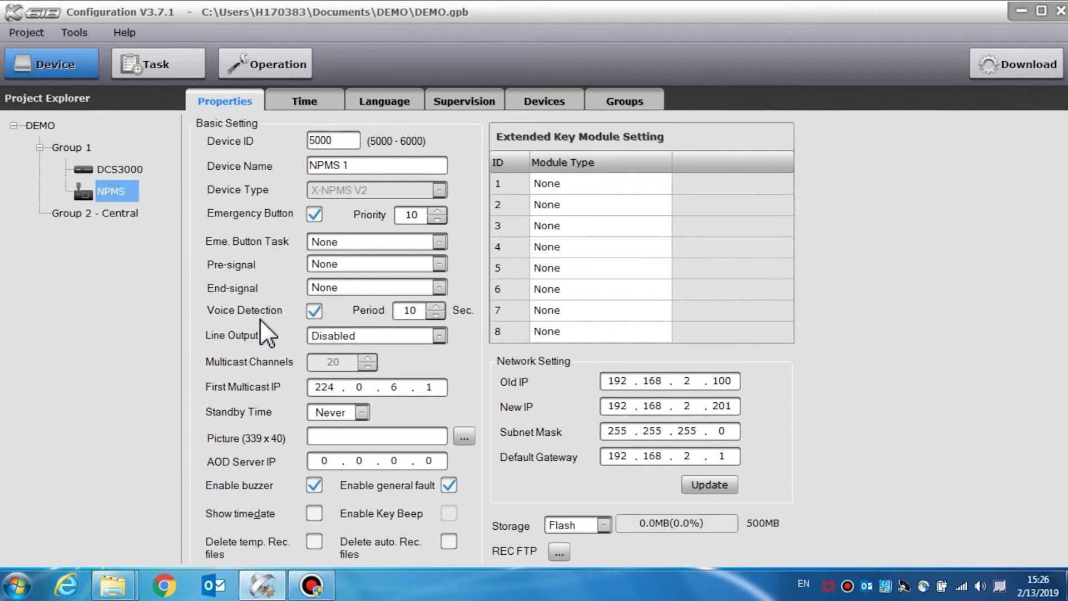
{"action": "left_click", "coordinate": [314, 317]}
{"action": "left_click", "coordinate": [315, 317]}
{"action": "left_click", "coordinate": [440, 336]}
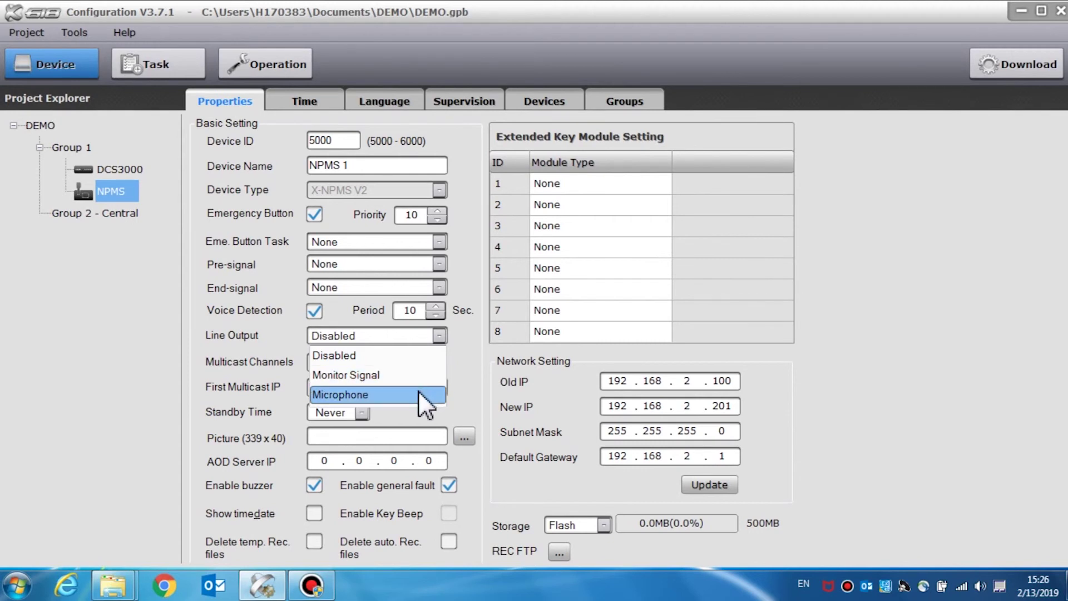
{"action": "left_click", "coordinate": [423, 356]}
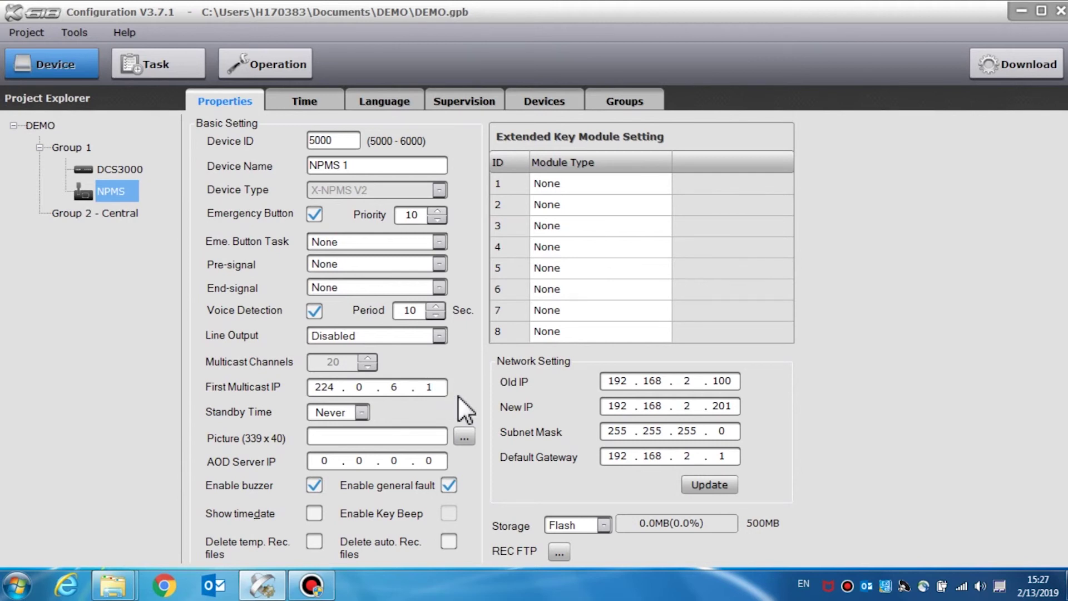
{"action": "left_click", "coordinate": [363, 412]}
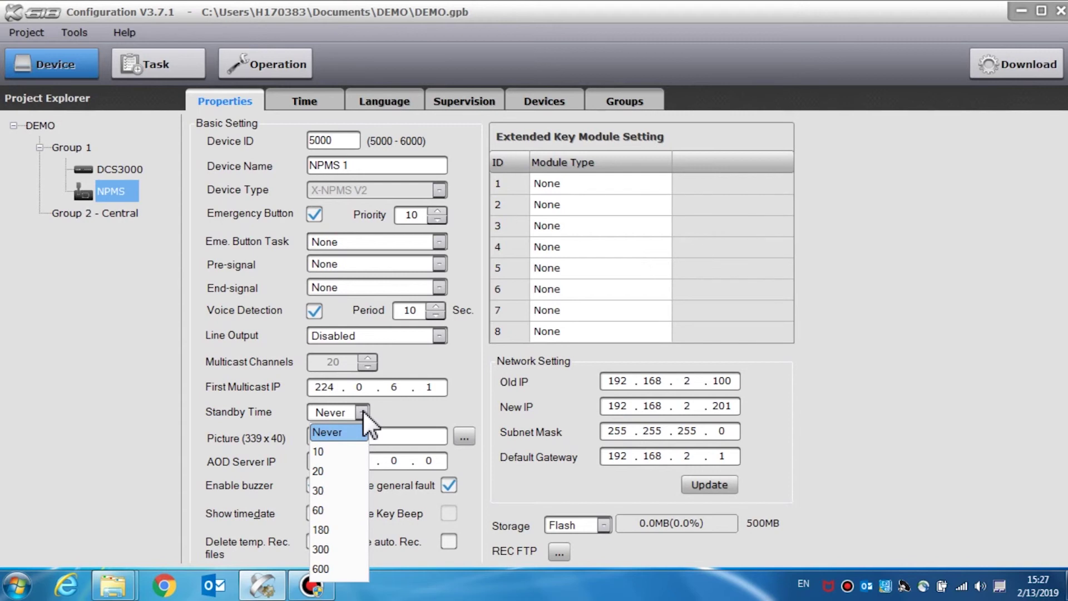
{"action": "left_click", "coordinate": [346, 432]}
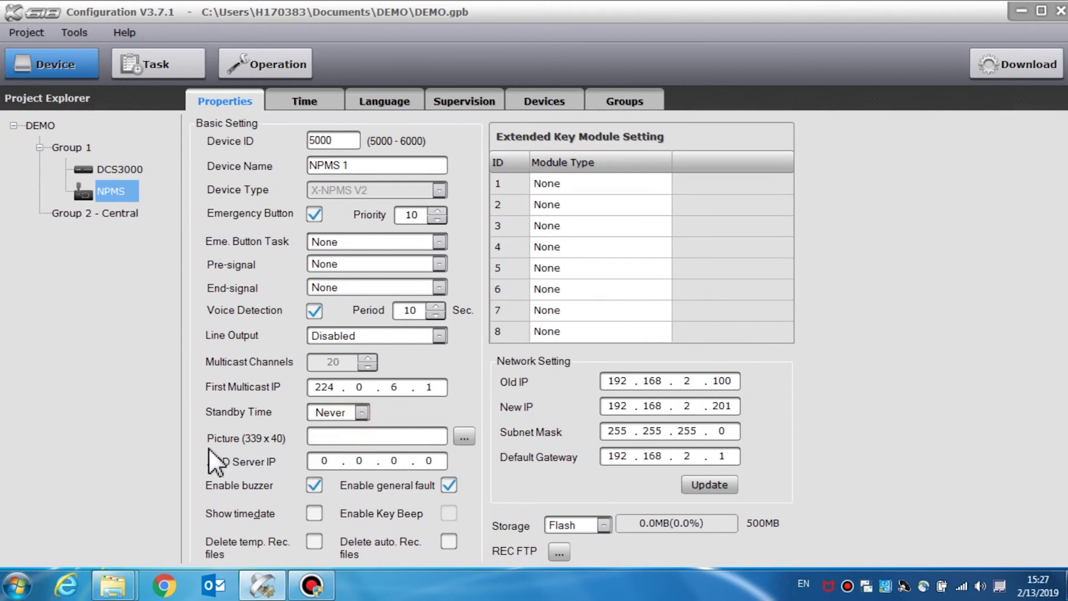
{"action": "left_click", "coordinate": [464, 438]}
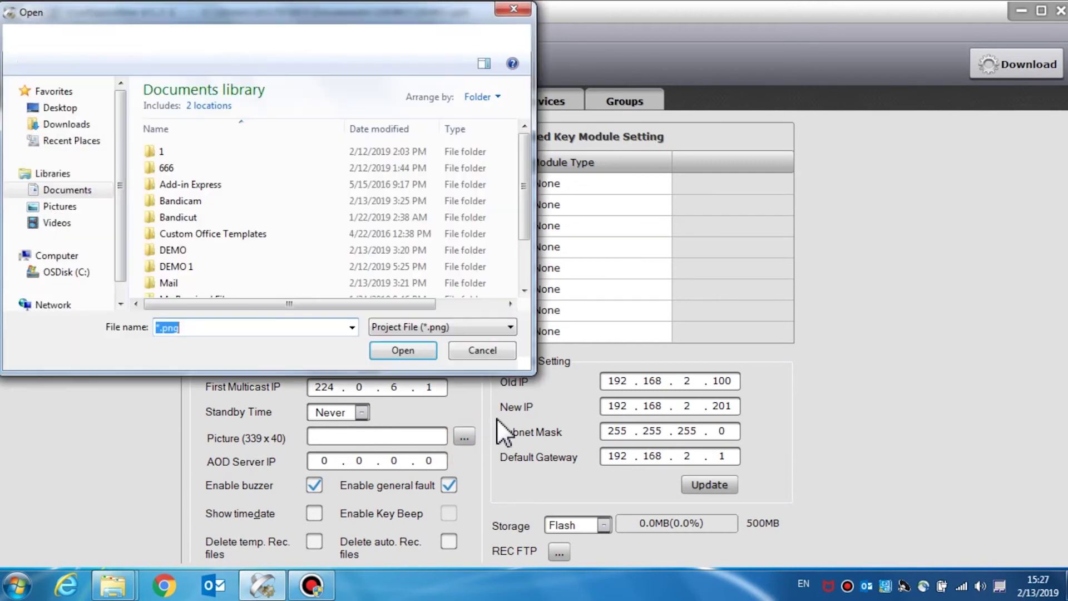
{"action": "left_click", "coordinate": [516, 13]}
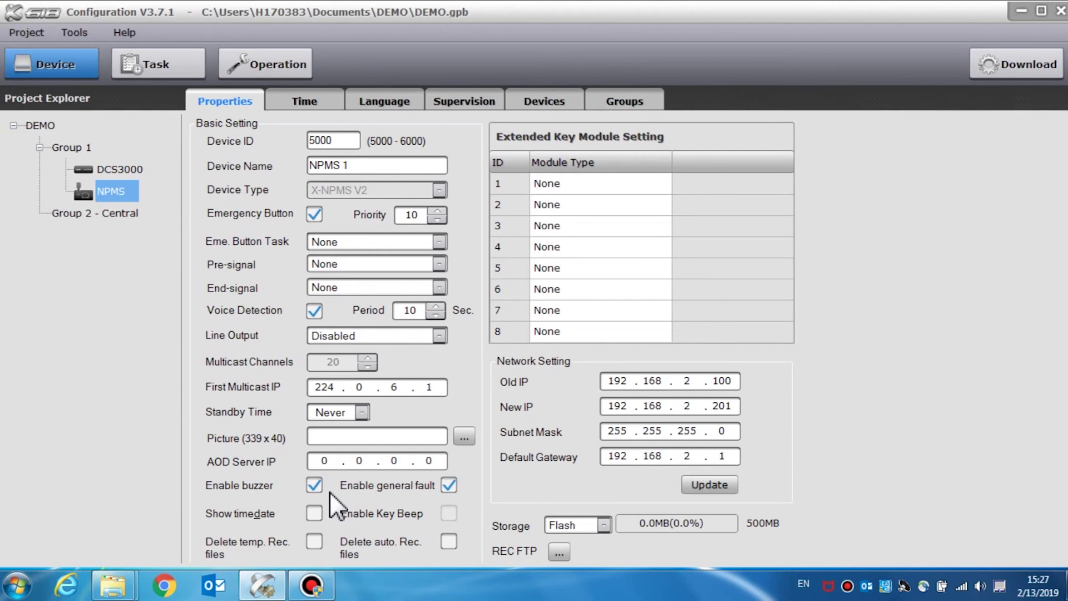
Tick Show timedate, Delete temp. Rec. files and Delete auto. Rec. files for NPMS 1.
{"action": "left_click", "coordinate": [449, 486]}
{"action": "left_click", "coordinate": [317, 541]}
{"action": "left_click", "coordinate": [449, 541]}
Set extended key module ID 1 to X-K4 and ID 2 to X-K8.
{"action": "left_click", "coordinate": [659, 188]}
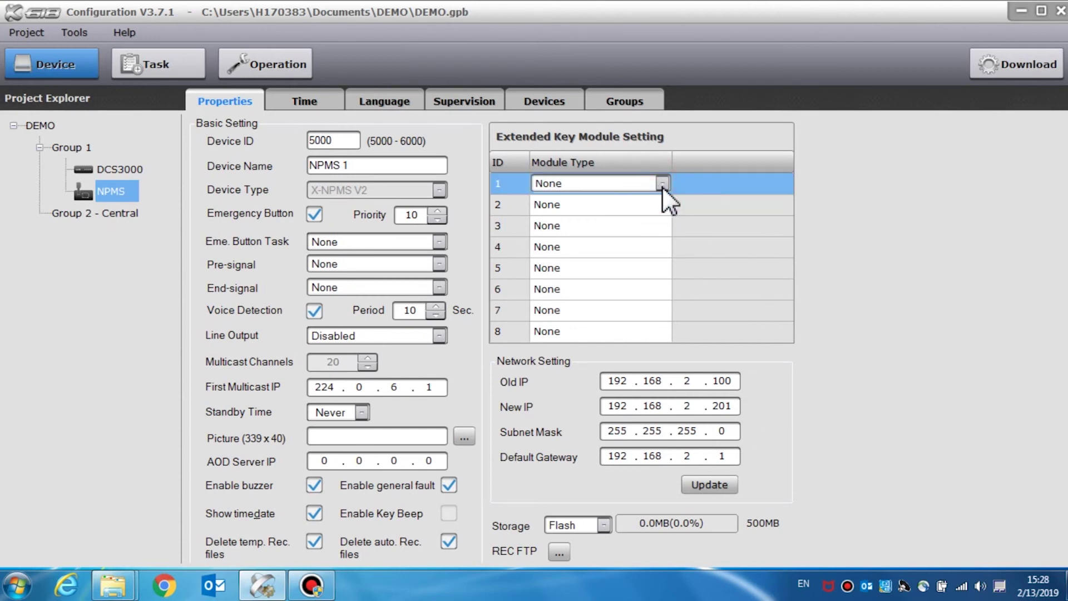
{"action": "left_click", "coordinate": [662, 186]}
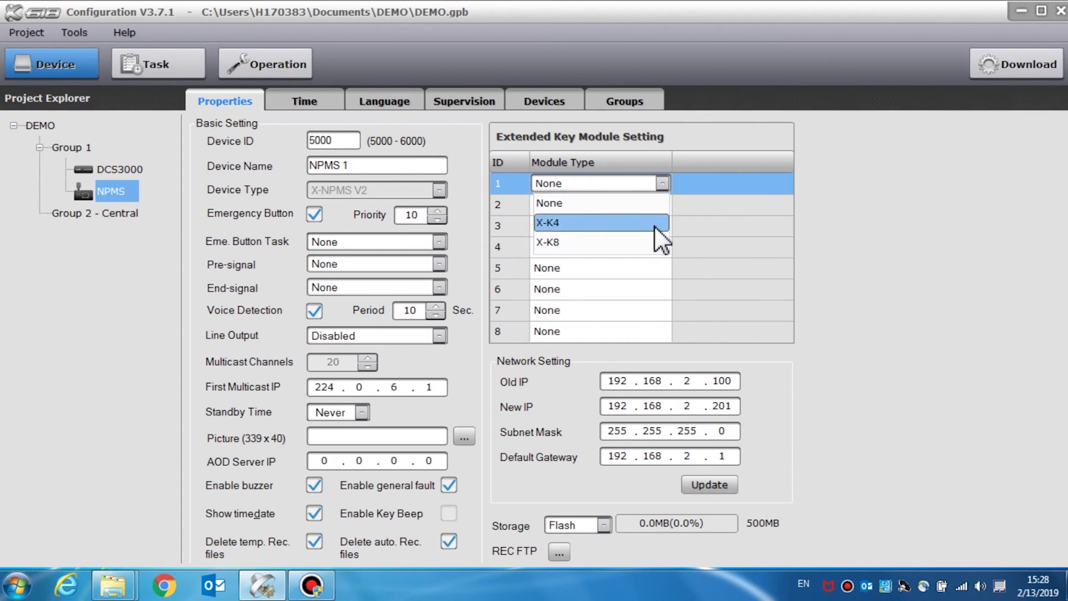
{"action": "left_click", "coordinate": [654, 226]}
{"action": "left_click", "coordinate": [663, 205]}
{"action": "left_click", "coordinate": [662, 203]}
{"action": "left_click", "coordinate": [642, 256]}
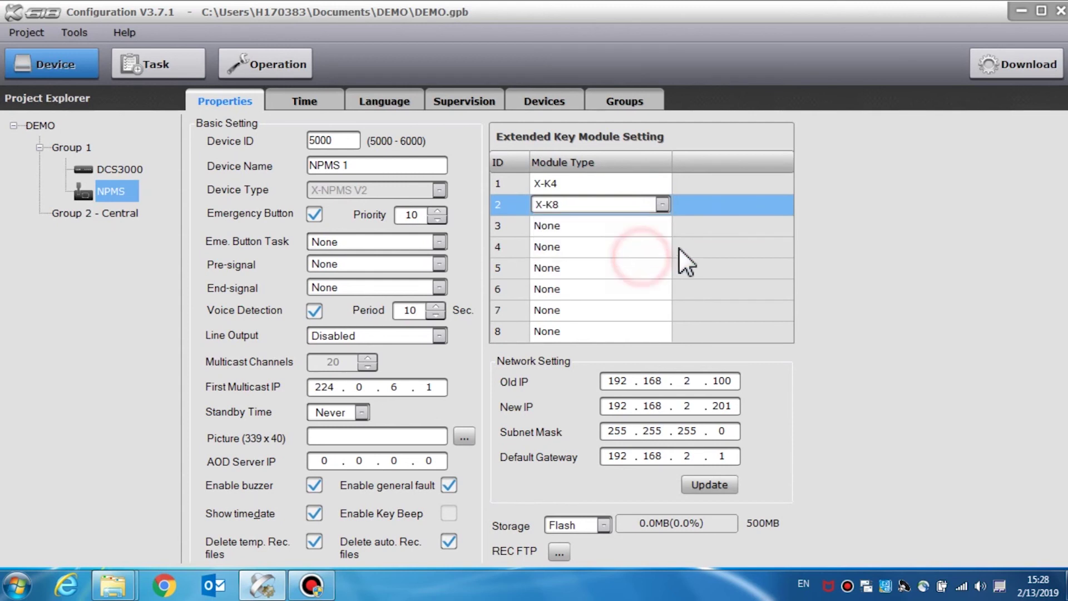
{"action": "left_click", "coordinate": [712, 238]}
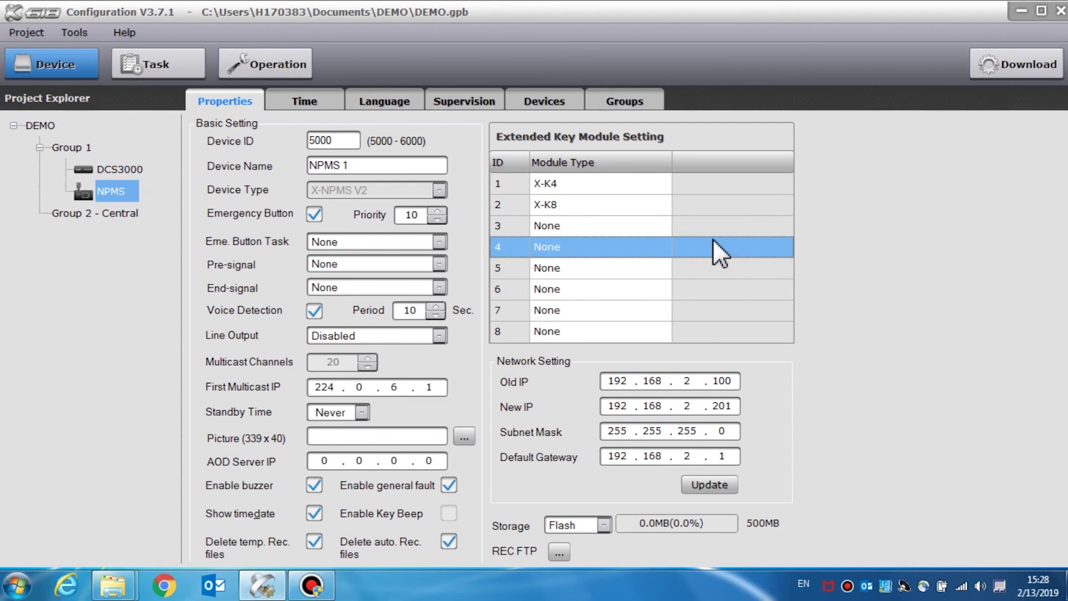